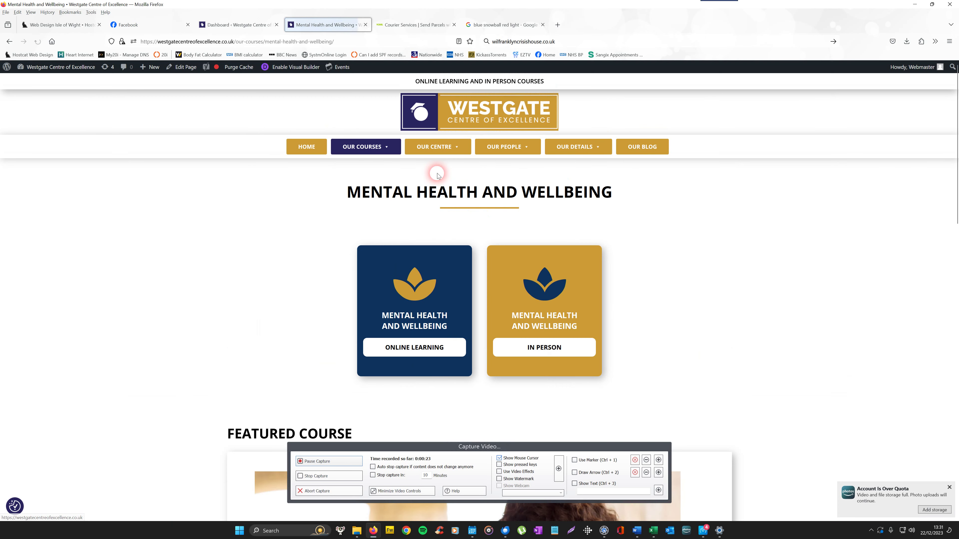
Review the featured course and all-courses sections of the Mental Health and Wellbeing page
scroll(957, 161, "down", 10)
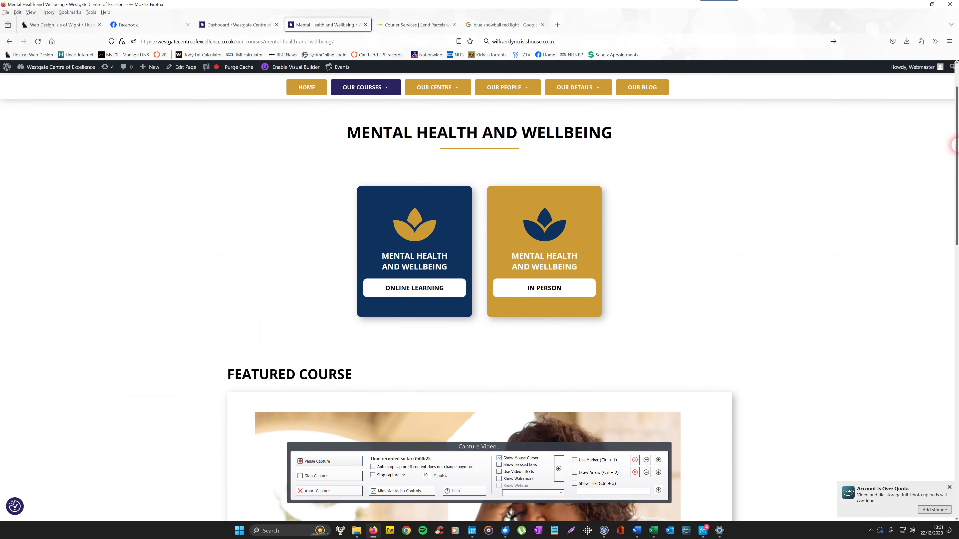
scroll(957, 238, "down", 2)
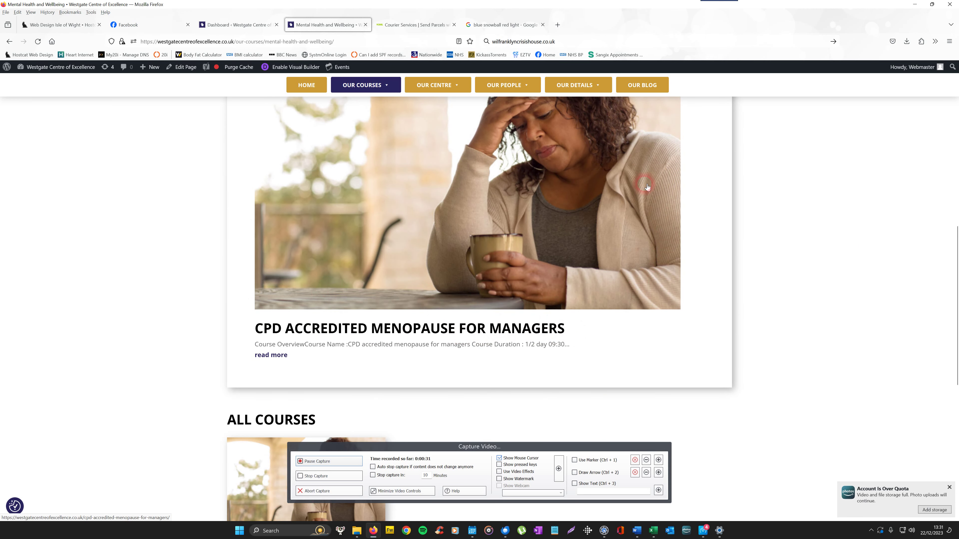
left_click_drag(956, 291, 956, 369)
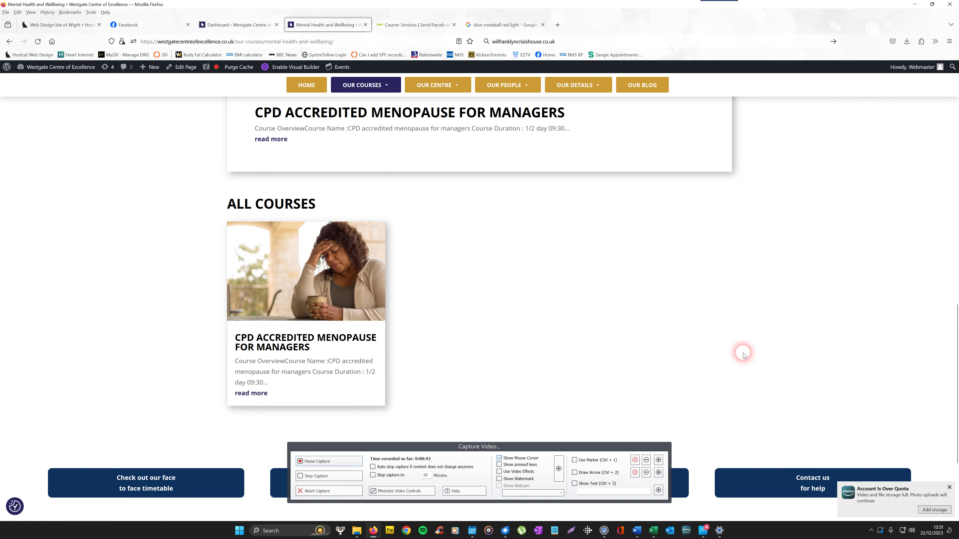
Create a new post from the WordPress dashboard, title it "Title", and enable the Divi Builder for it
left_click(242, 25)
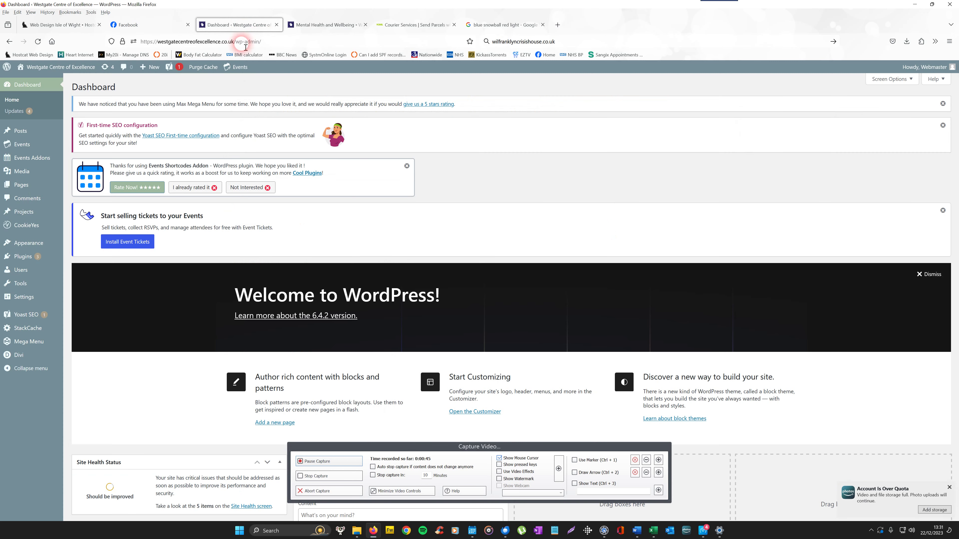
mouse_move(27, 133)
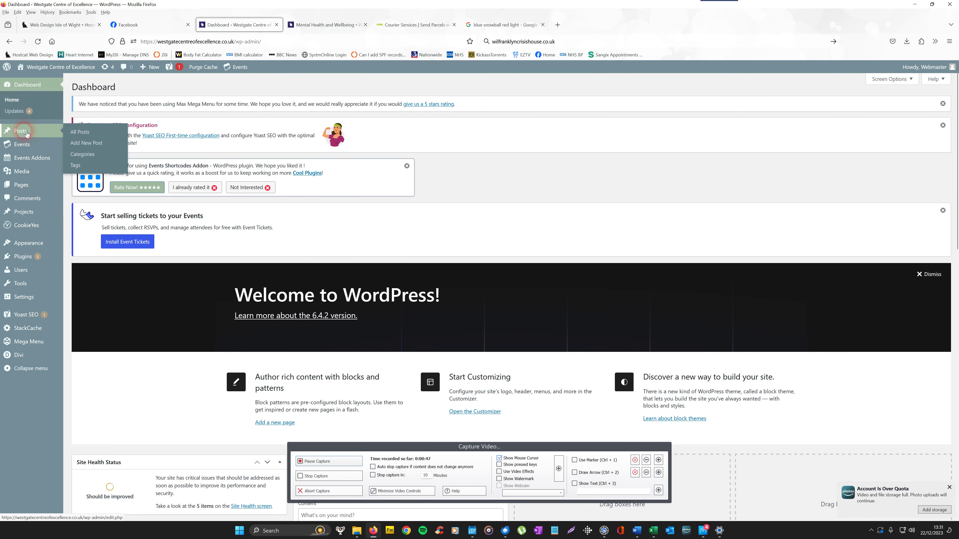
left_click(82, 133)
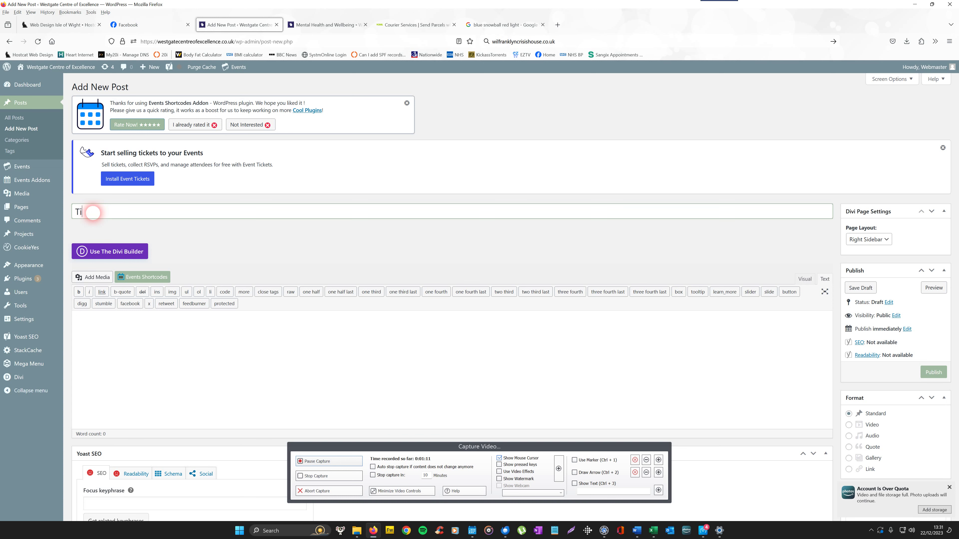
left_click(170, 257)
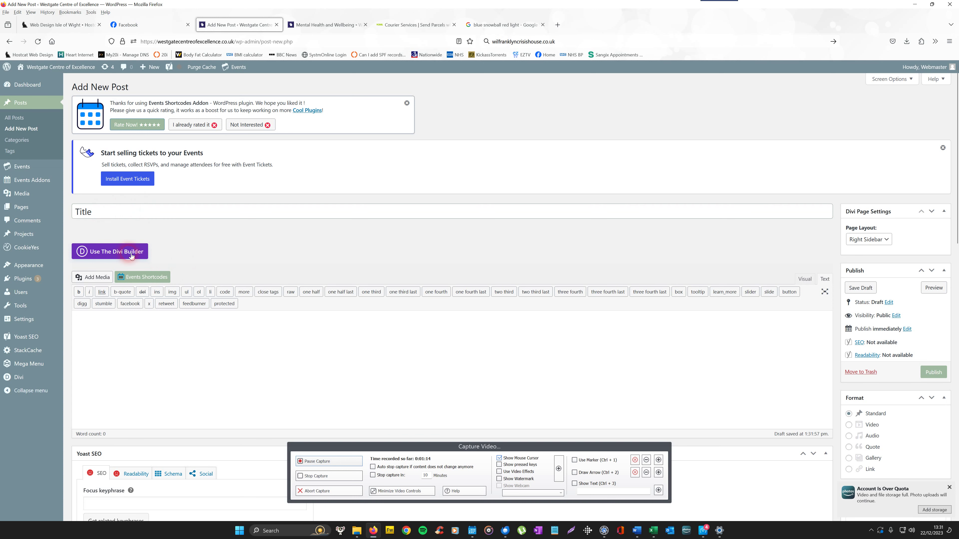
left_click(117, 255)
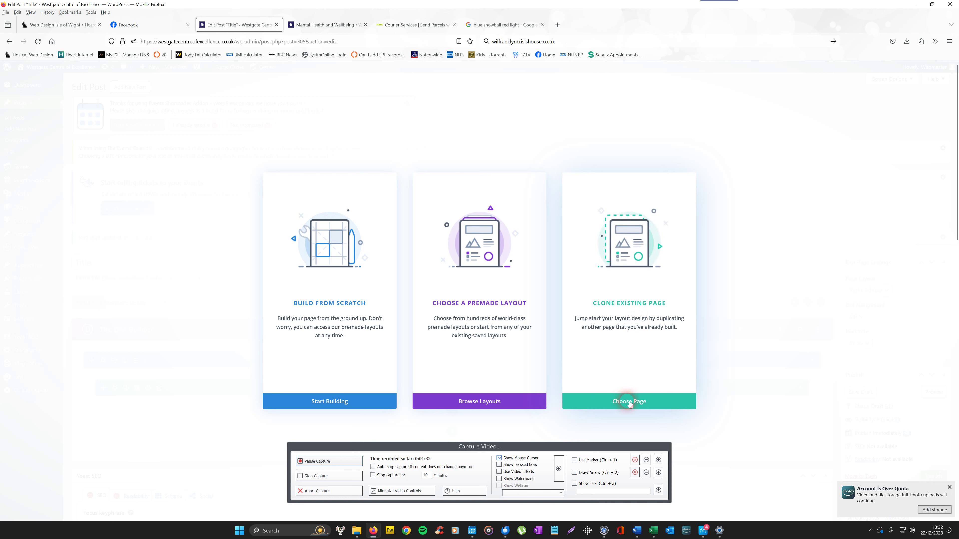
Clone the existing "CPD Accredited Menopause For Managers" layout into the new post
left_click(629, 402)
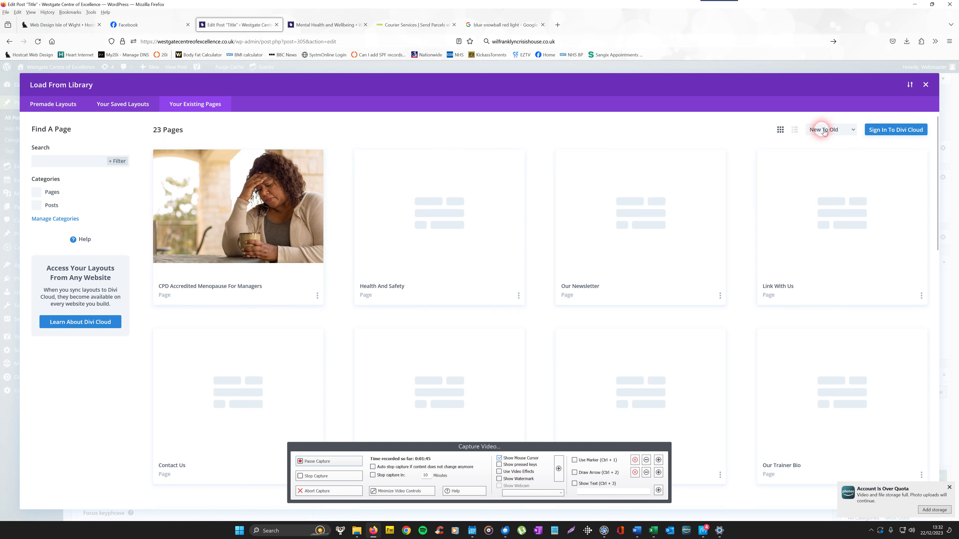
left_click(216, 289)
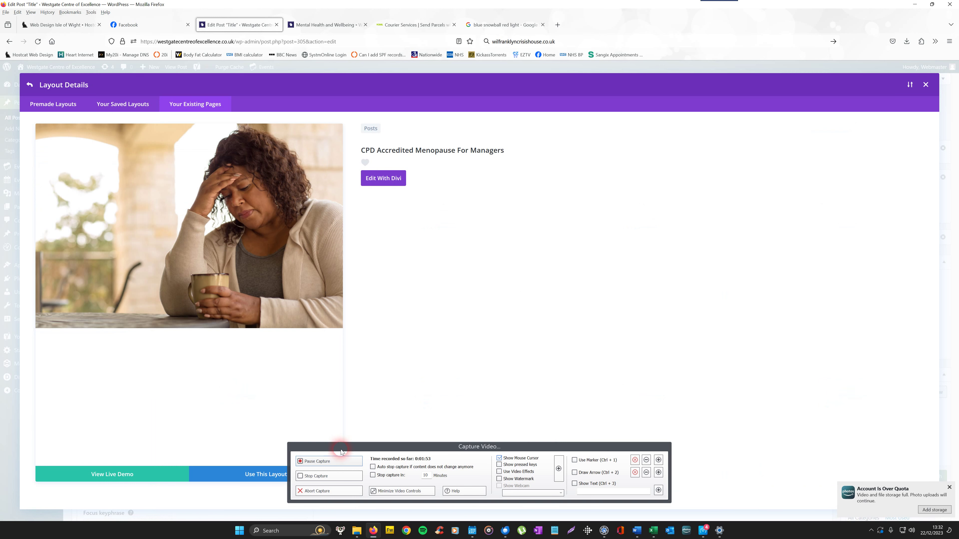
left_click_drag(453, 464, 463, 464)
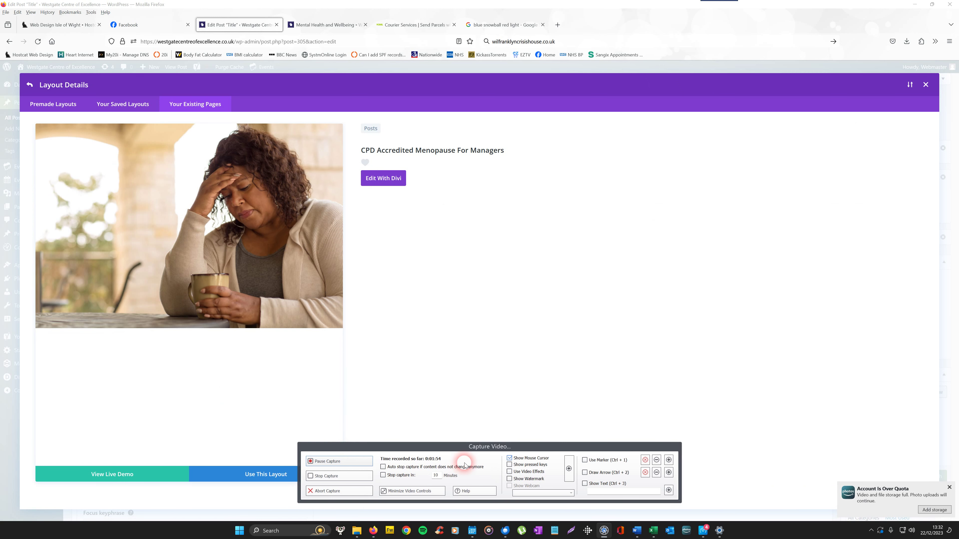
left_click(269, 477)
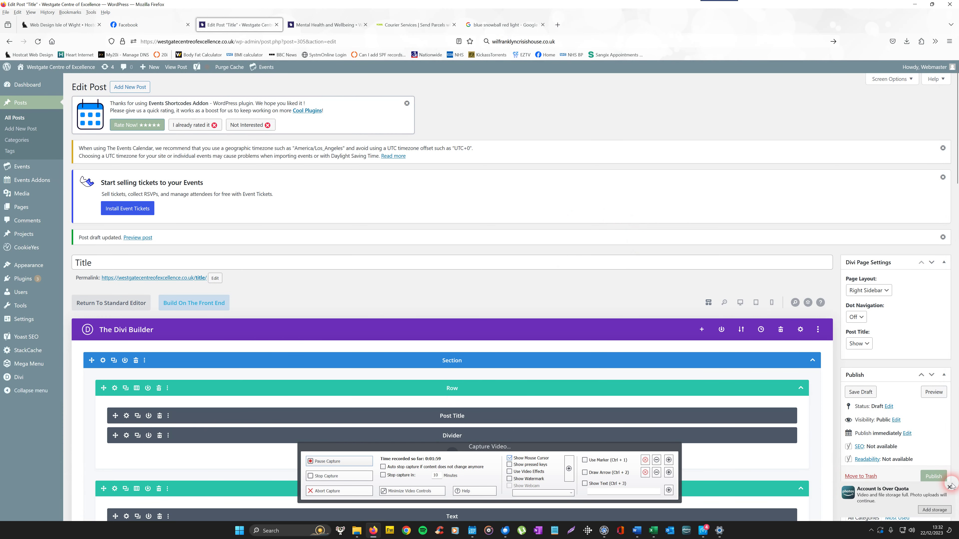
Switch the Divi Builder to desktop view and look over the post title and cloned course layout
left_click_drag(955, 146, 956, 180)
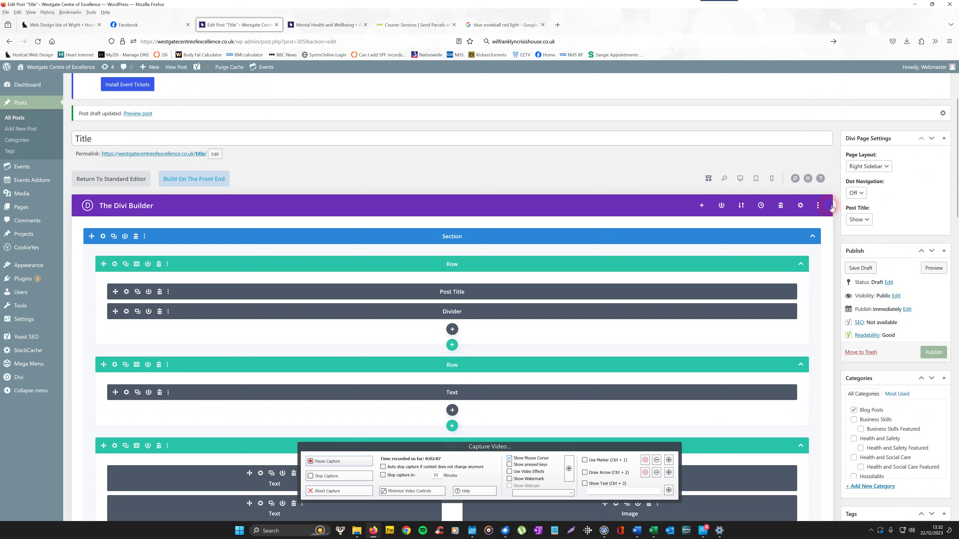
left_click(741, 178)
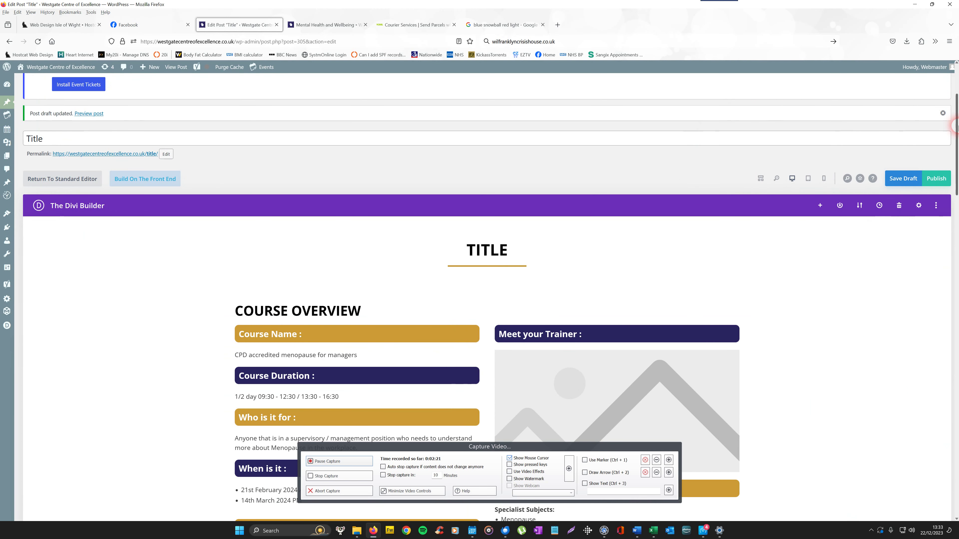
scroll(957, 124, "down", 3)
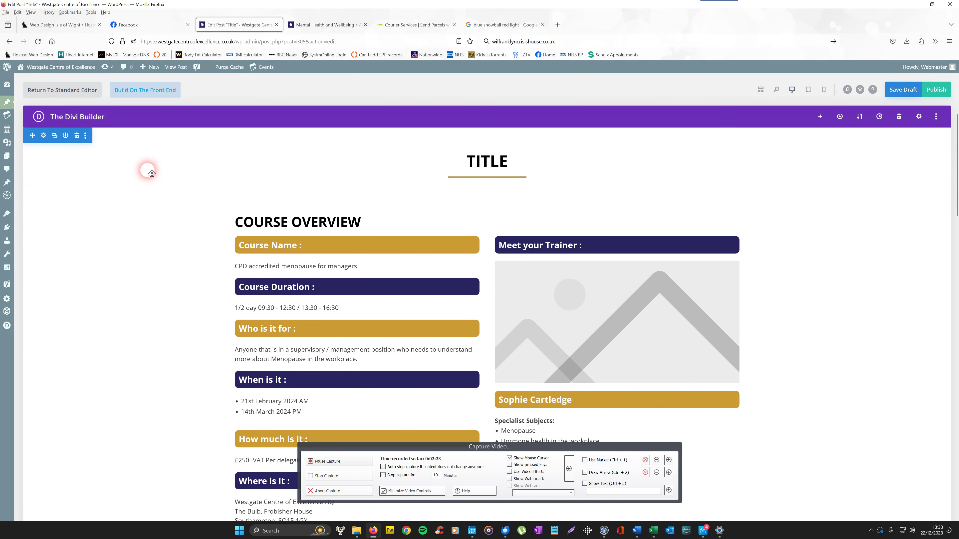
scroll(957, 181, "up", 4)
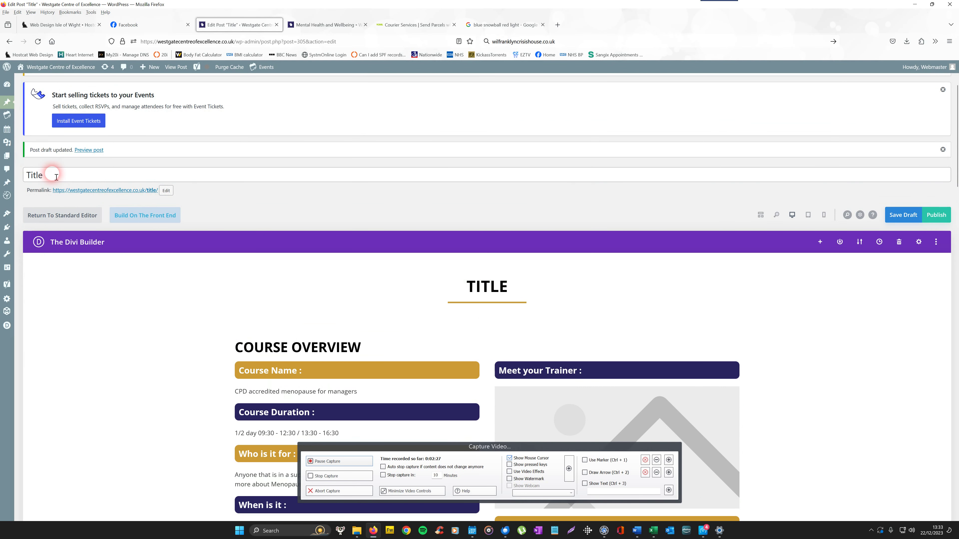
mouse_move(523, 290)
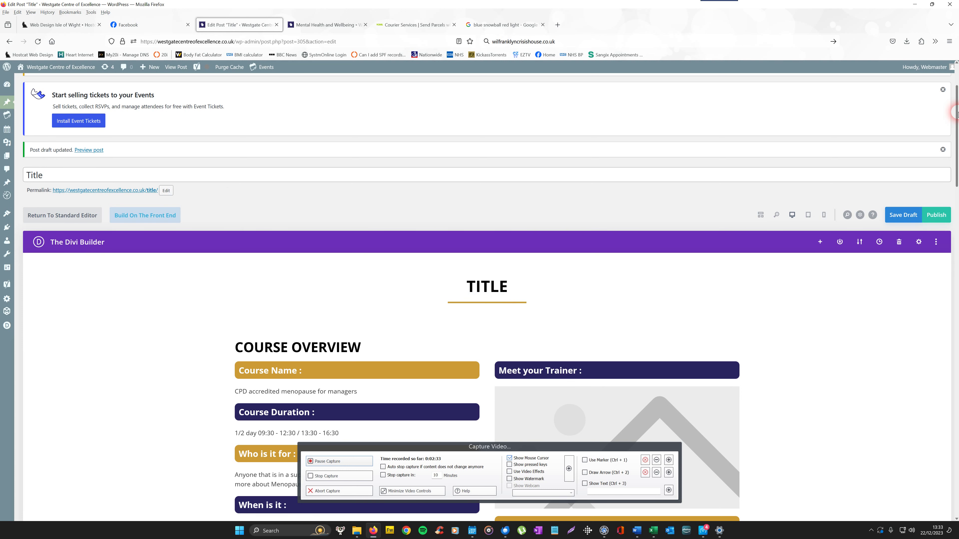
Open the settings of the text module under Course Name and compare its body in Visual and Text modes
scroll(956, 112, "down", 4)
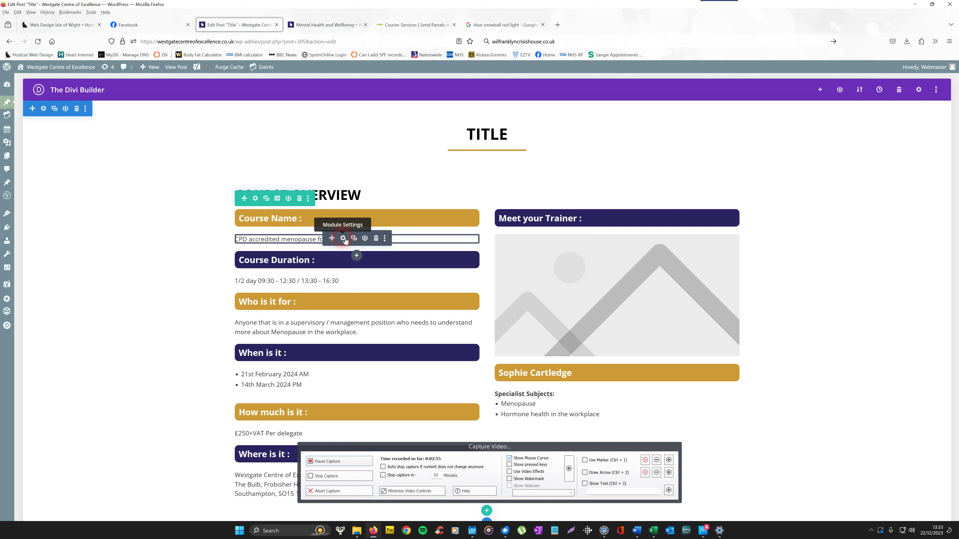
left_click(343, 238)
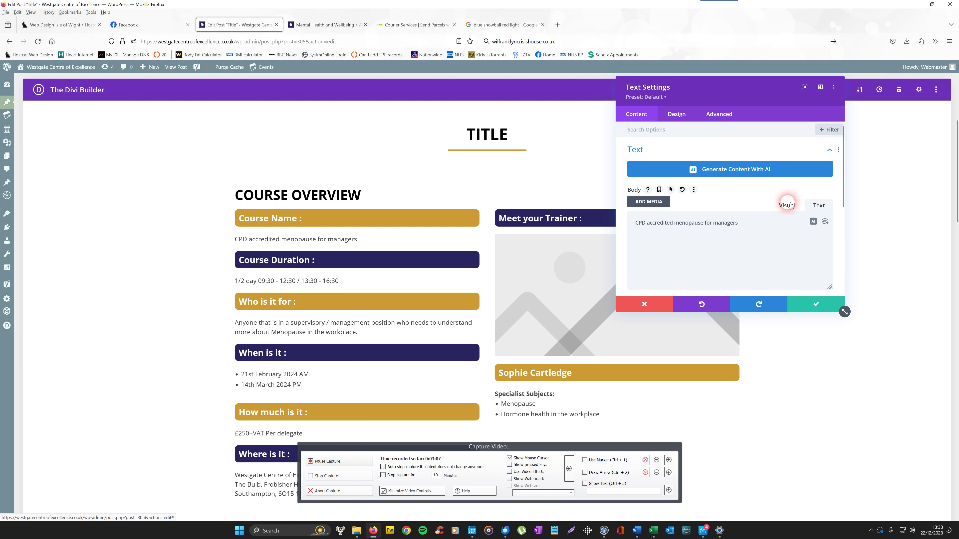
left_click(814, 208)
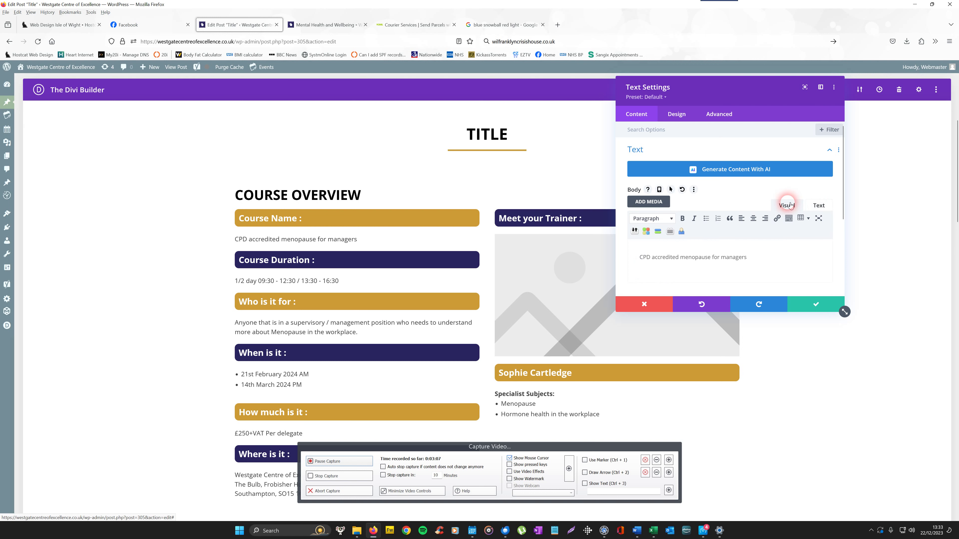
left_click(825, 207)
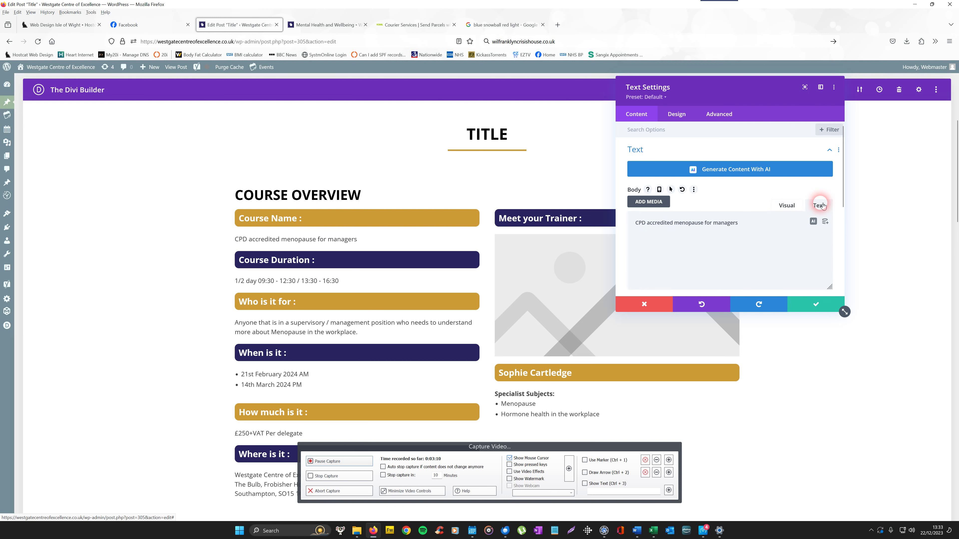
Select the course name wording in Visual mode, return the body to Text mode, and save the text module
left_click(788, 206)
left_click(750, 259)
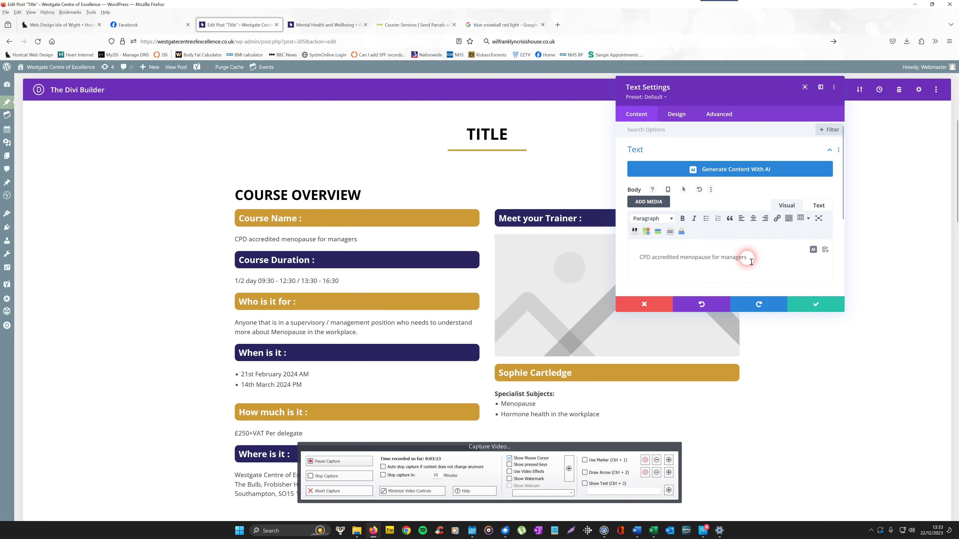
left_click_drag(749, 258, 639, 258)
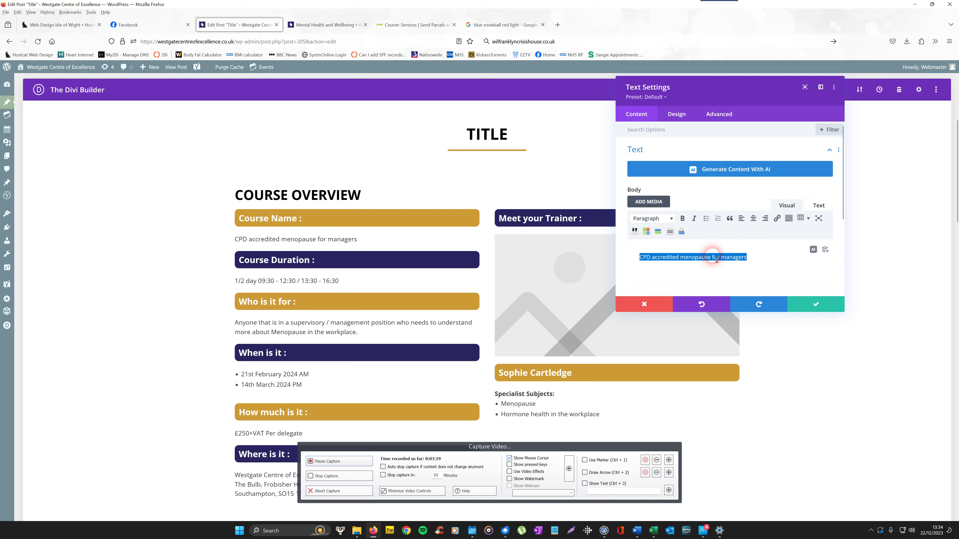
left_click(754, 259)
left_click_drag(755, 261, 634, 259)
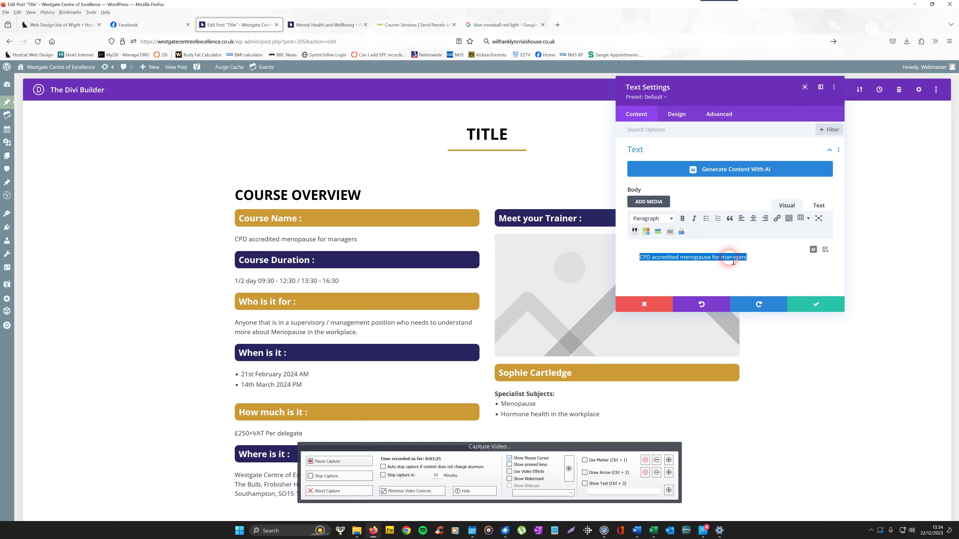
left_click(820, 207)
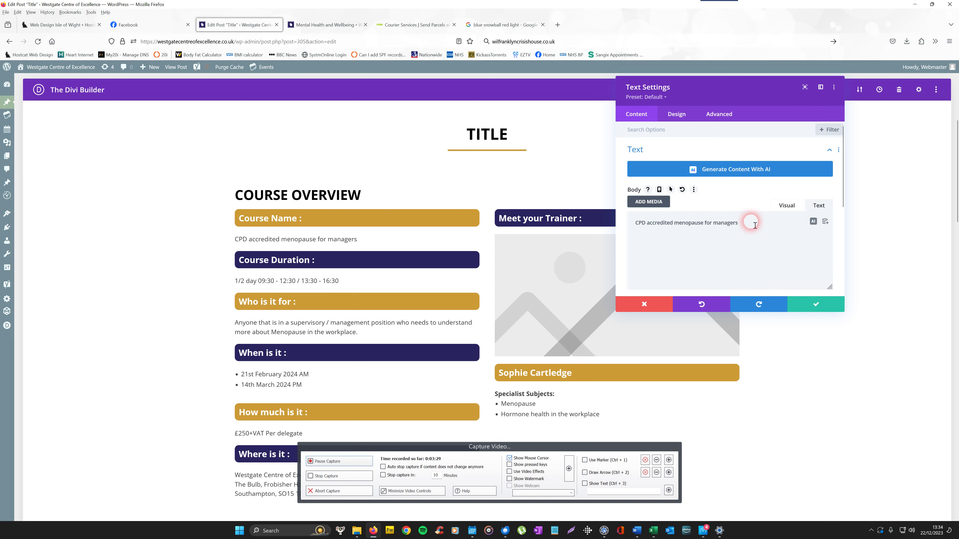
left_click(817, 305)
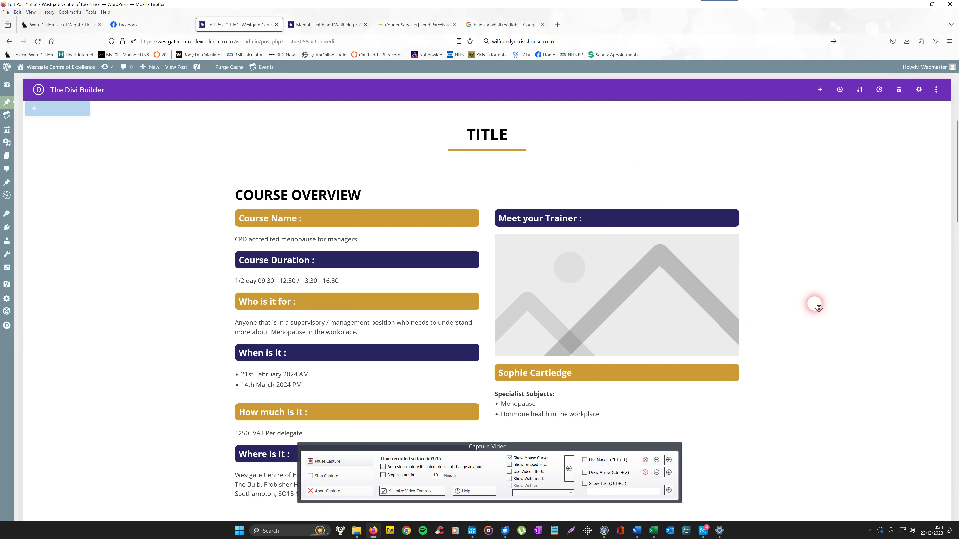
Replace the placeholder image under Meet your Trainer with AdobeStock_293009782.jpeg from the Media Library and save the image module
scroll(696, 208, "down", 3)
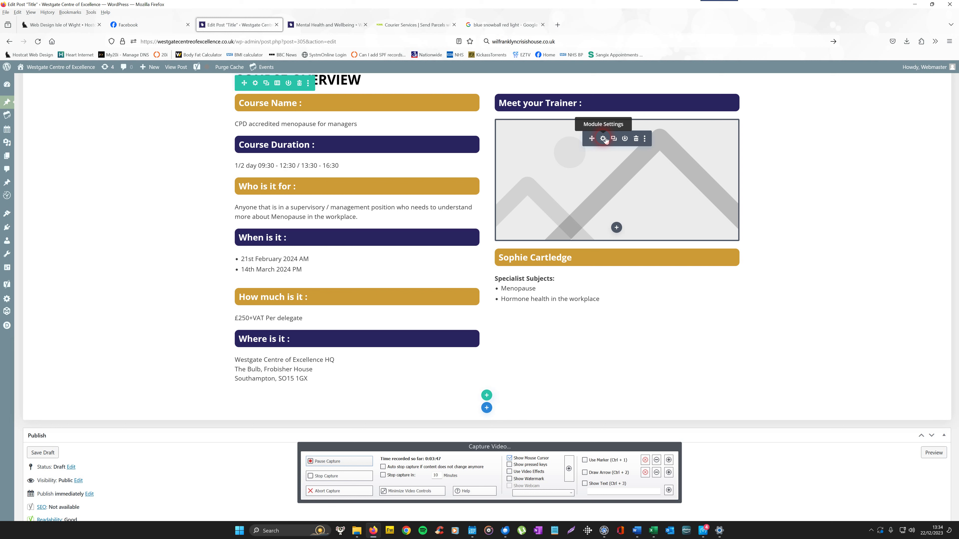
left_click(605, 139)
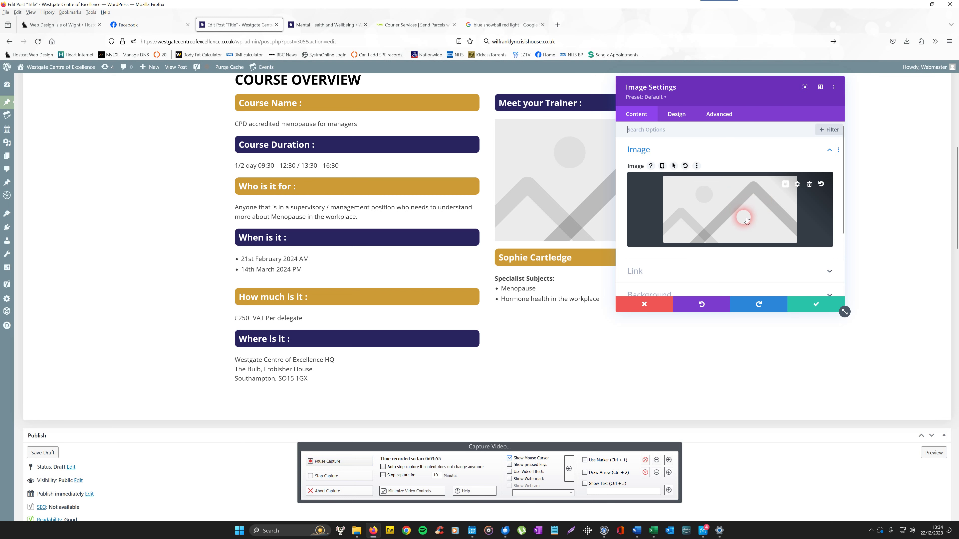
left_click(730, 207)
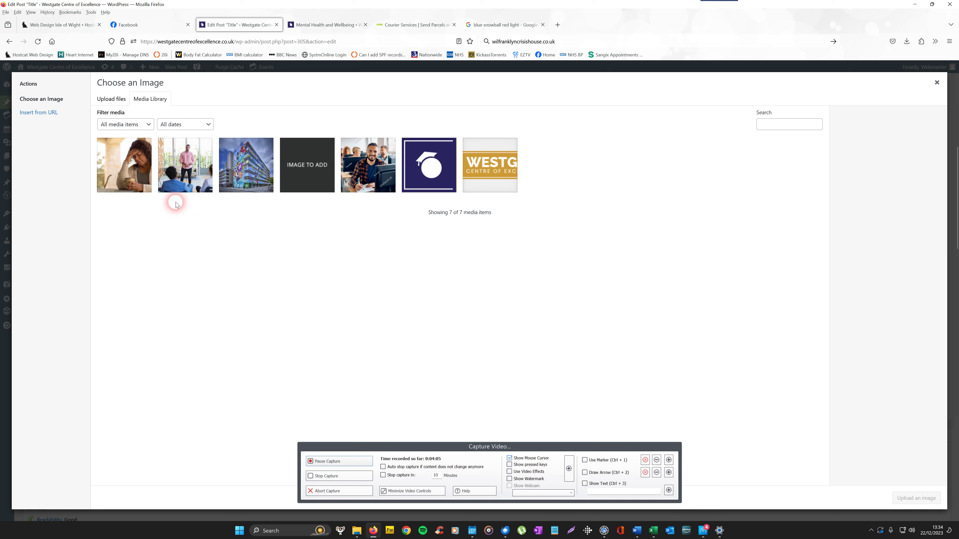
left_click(114, 100)
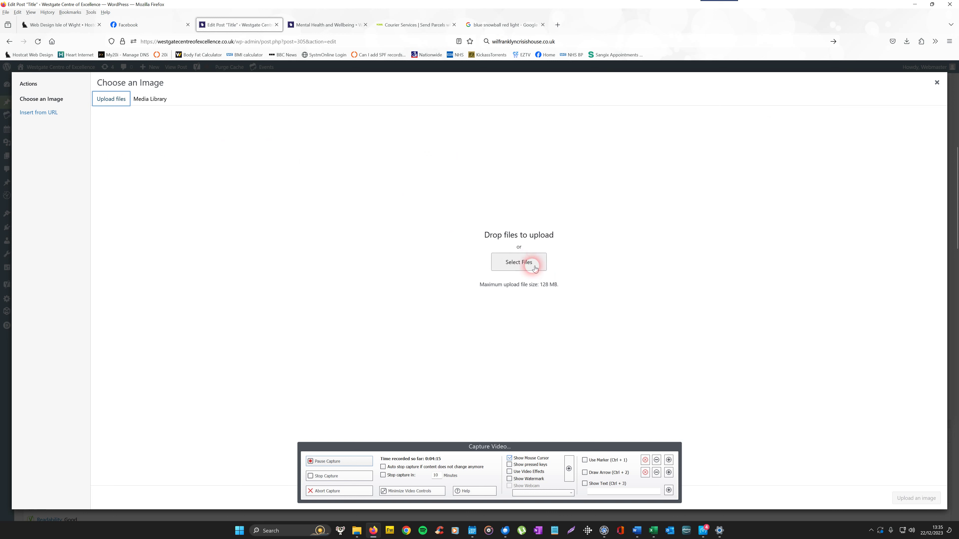
left_click(151, 99)
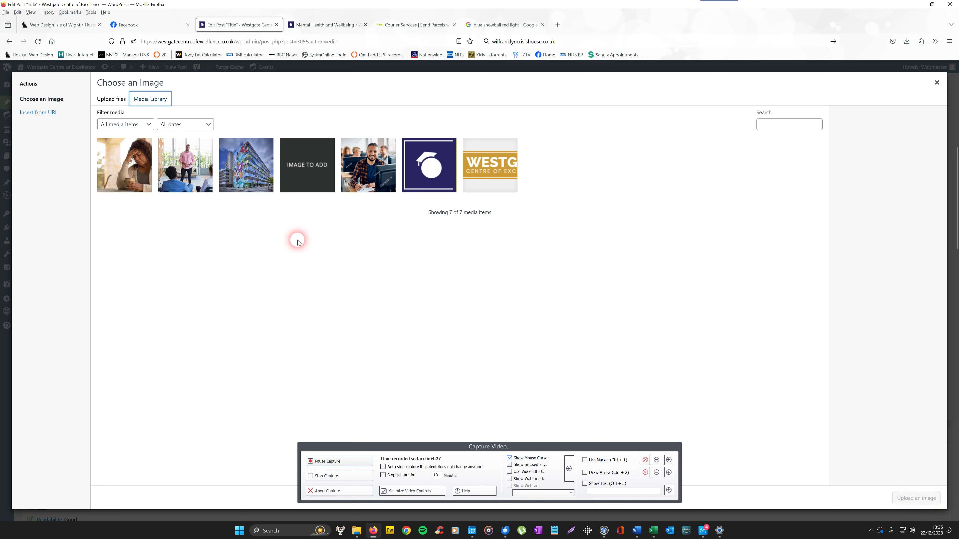
left_click(145, 170)
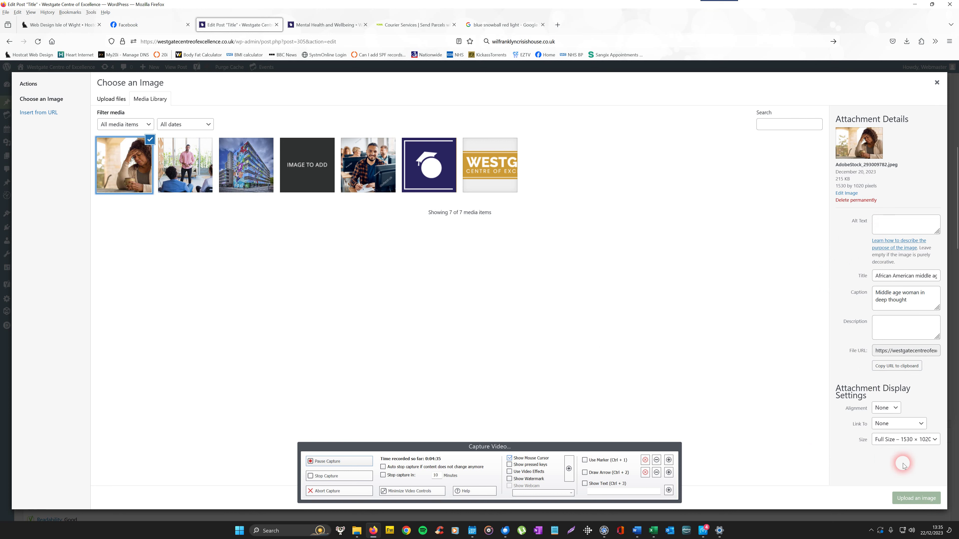
left_click(917, 498)
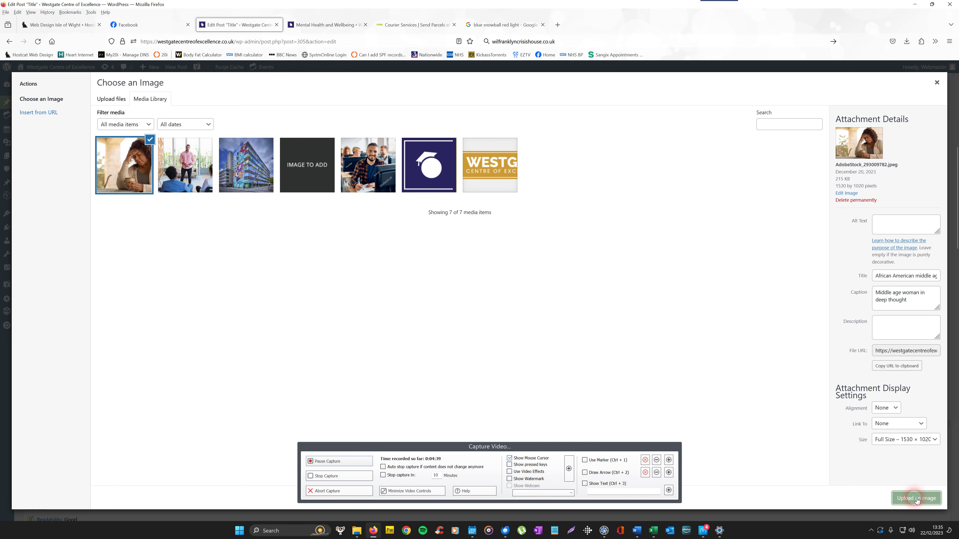
left_click(628, 168)
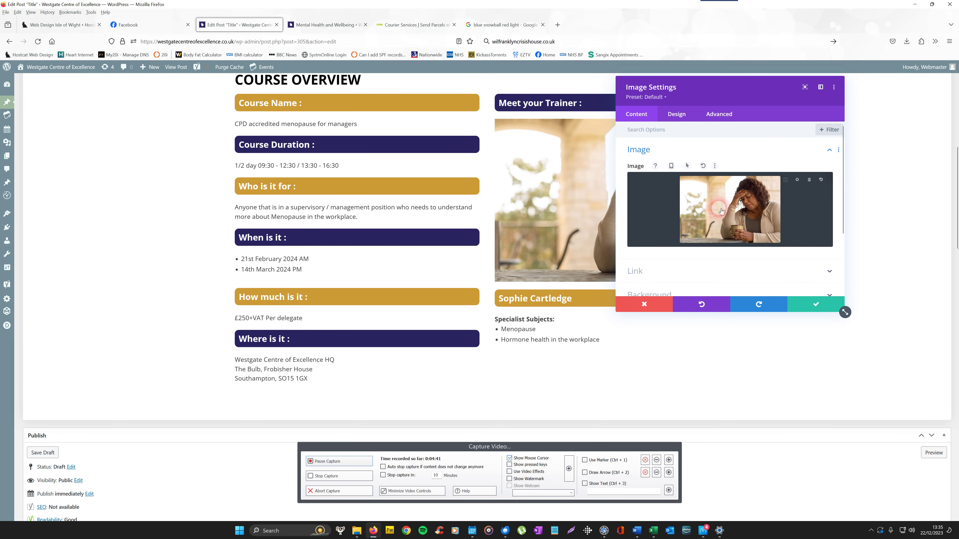
left_click(803, 302)
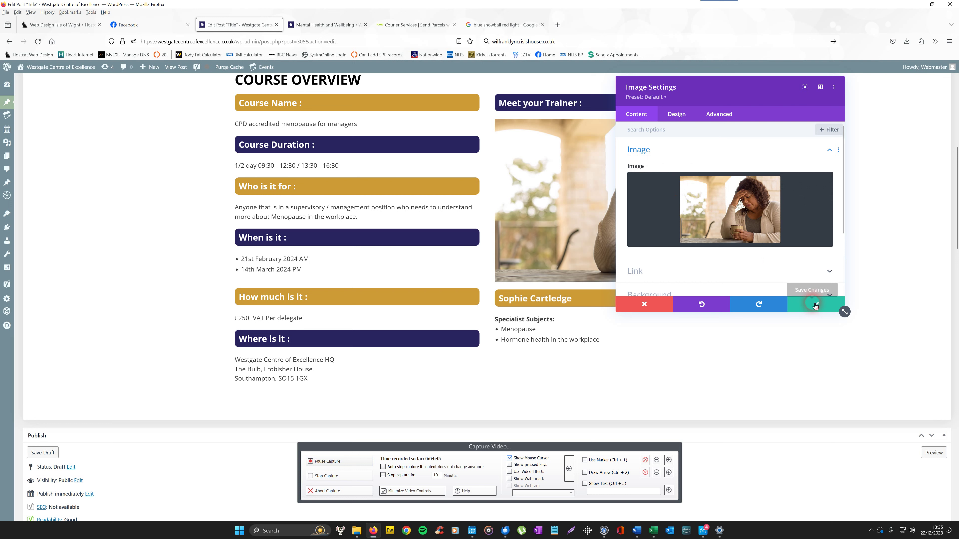
Save the trainer image module and publish the post
left_click(814, 305)
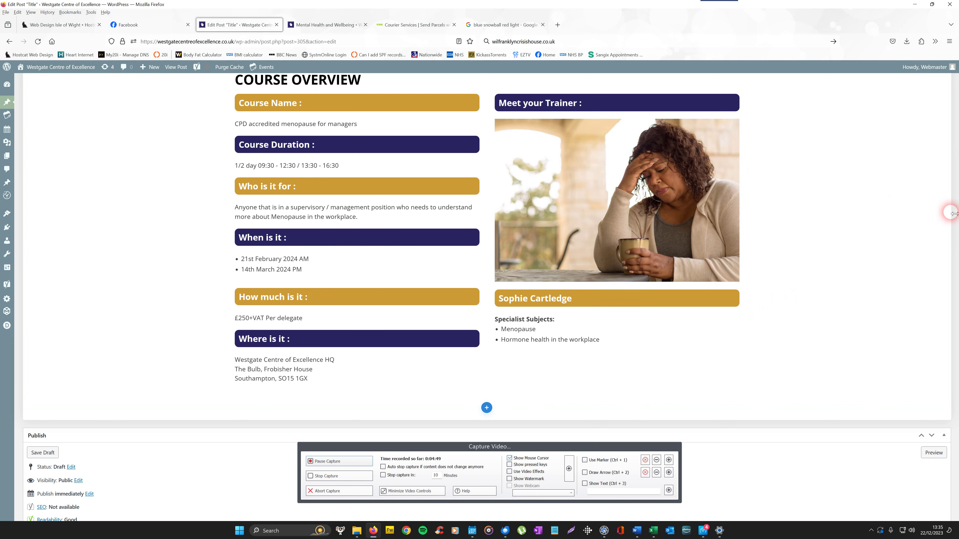
scroll(951, 181, "up", 8)
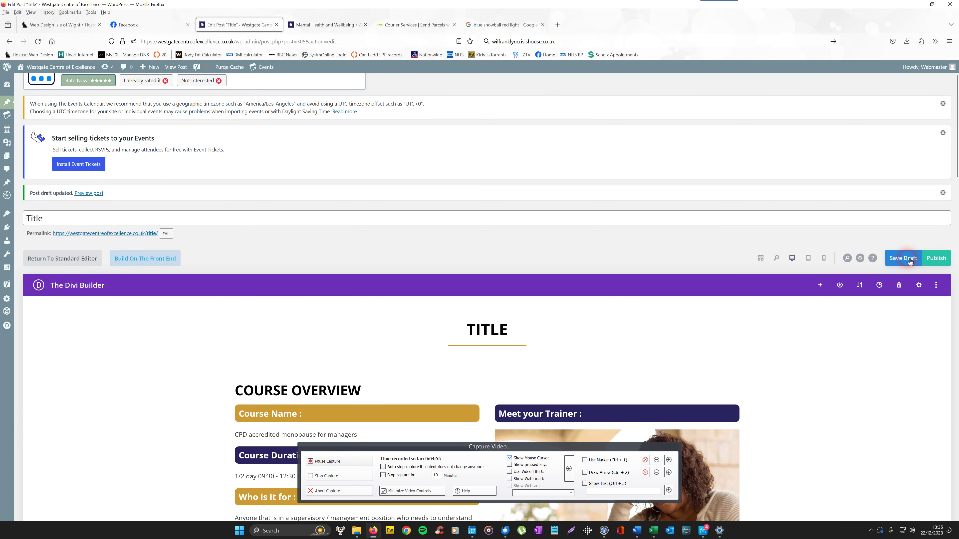
left_click(936, 260)
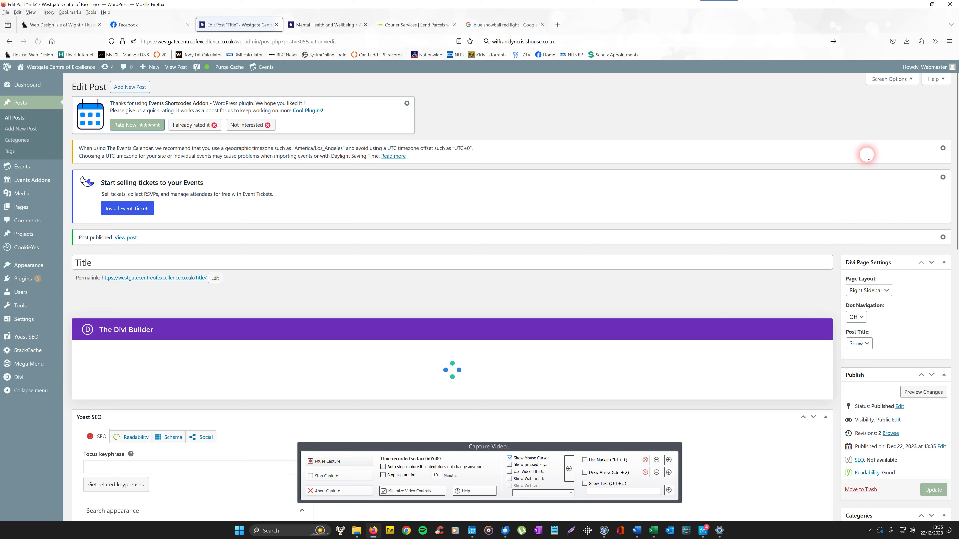
Remove the Blog Posts category from the post and assign Business Skills instead
left_click_drag(957, 100, 957, 158)
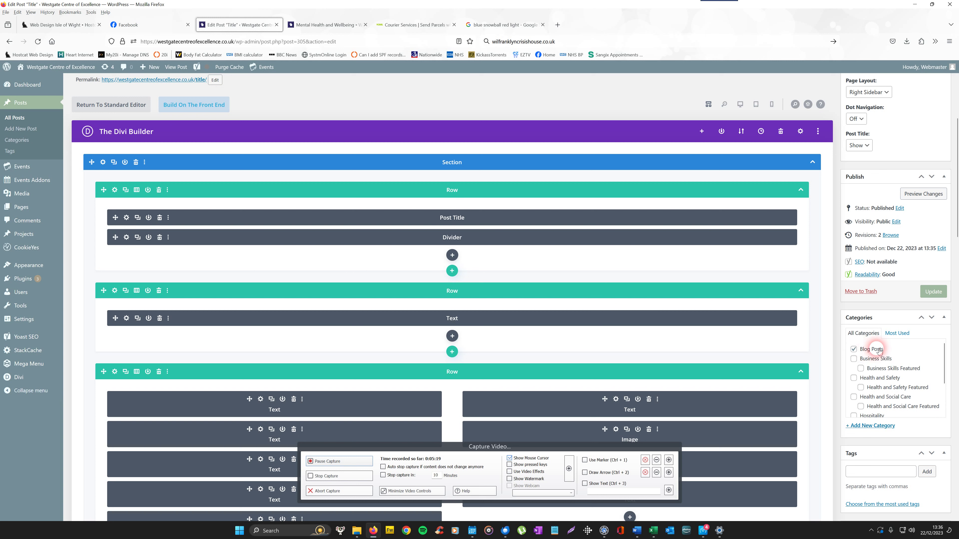
left_click(854, 350)
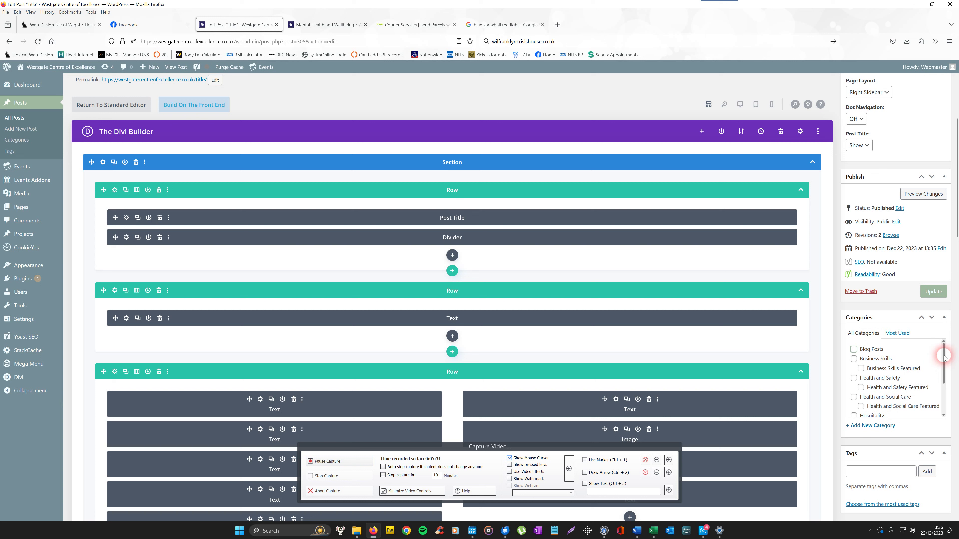
left_click_drag(944, 356, 944, 359)
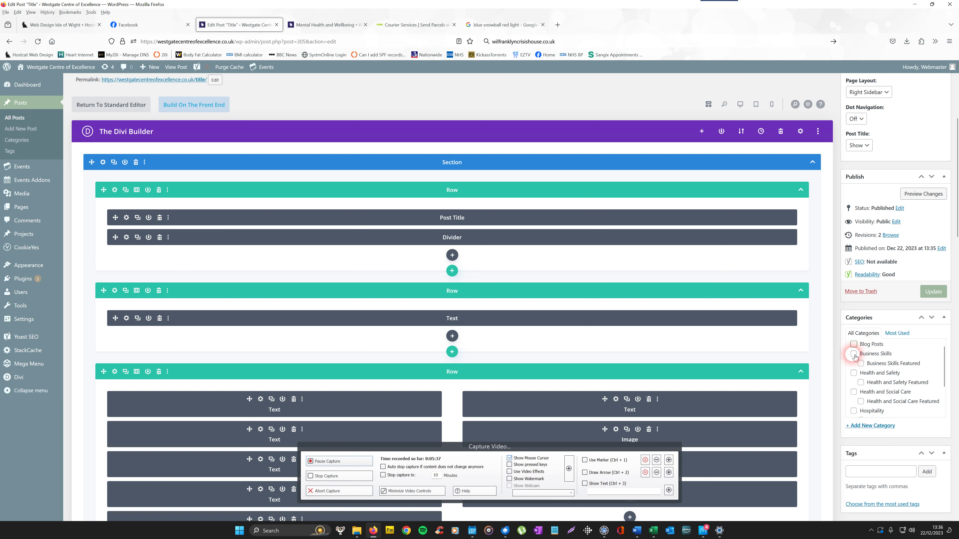
Open the site's Business Skills course page and compare its Featured Course and All Courses sections with the post's categories
left_click(302, 24)
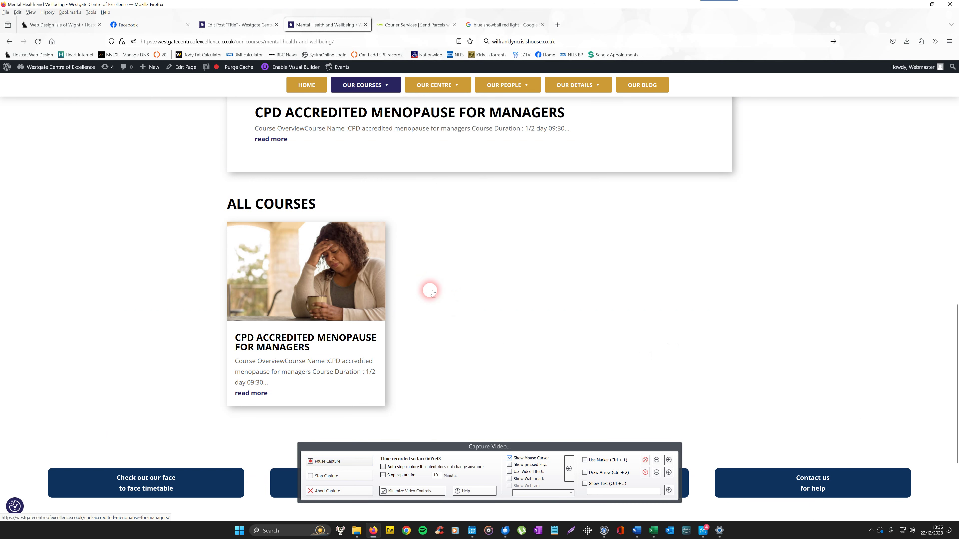
mouse_move(375, 84)
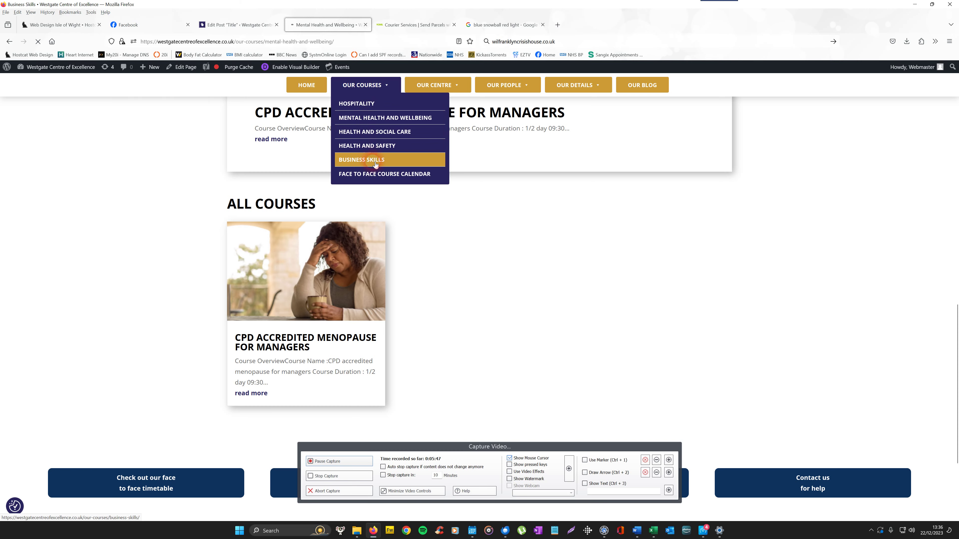
left_click_drag(954, 130, 955, 258)
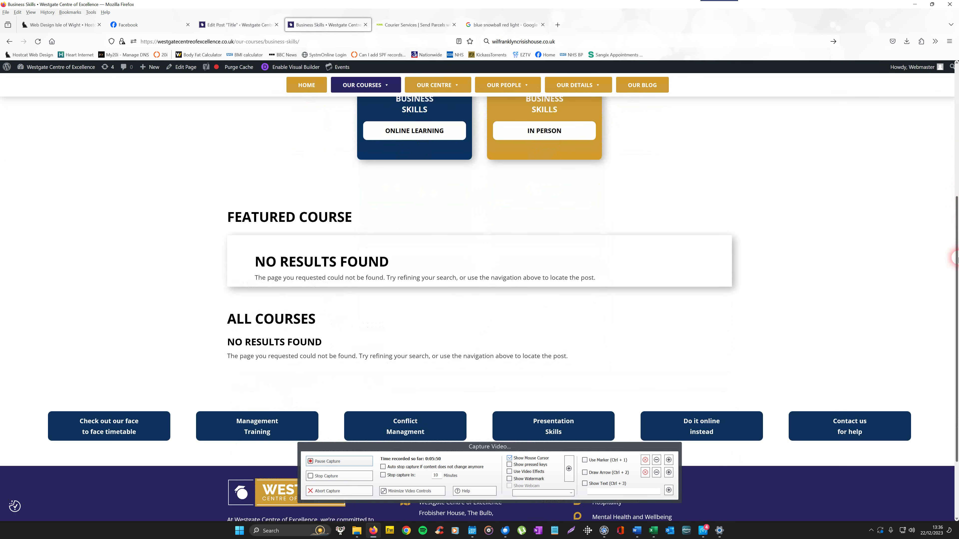
left_click(242, 25)
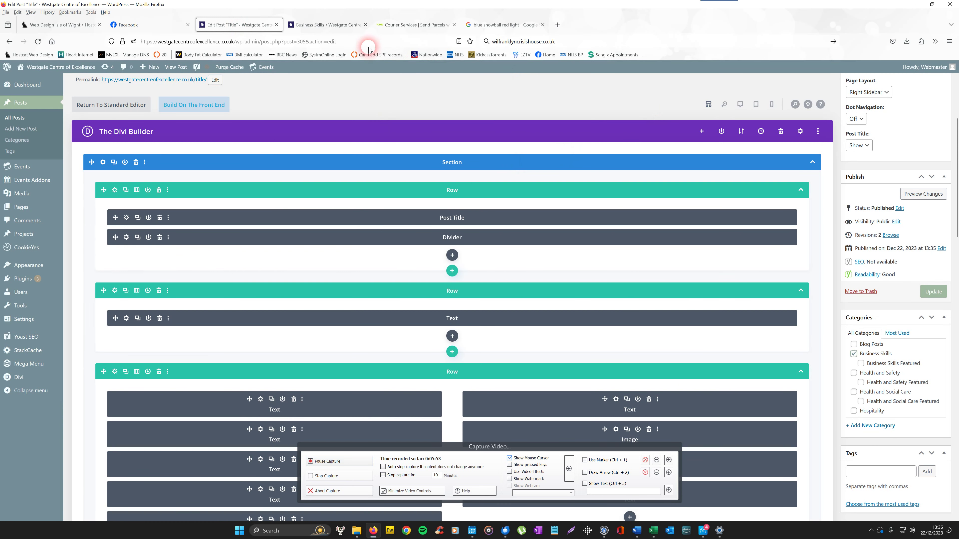
left_click(355, 25)
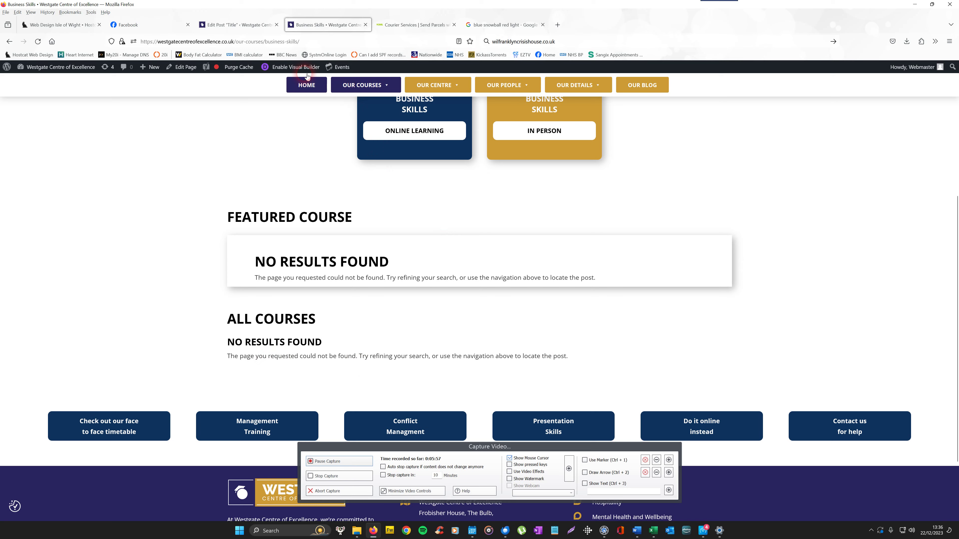
left_click(253, 27)
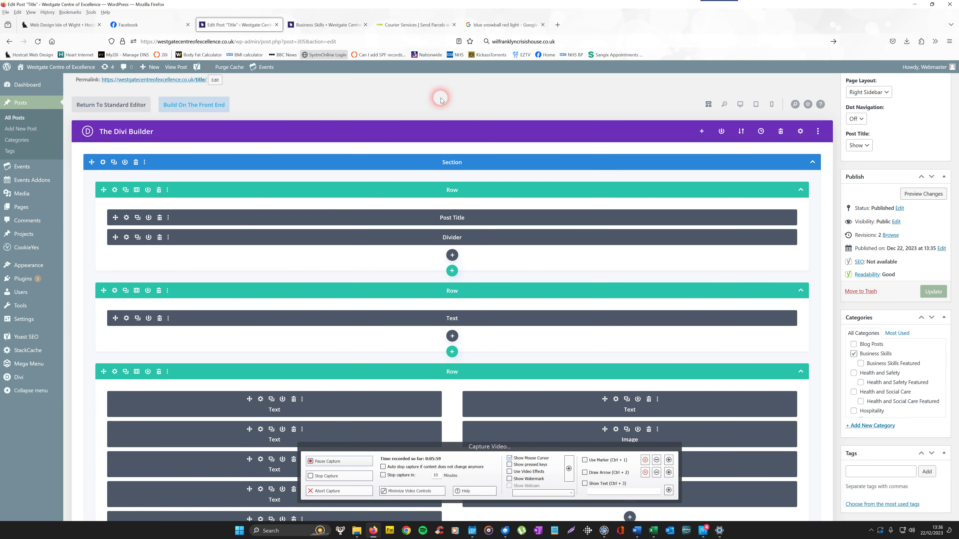
Assign the Business Skills Featured category to the post alongside Business Skills, toggling it off and on again
left_click(861, 364)
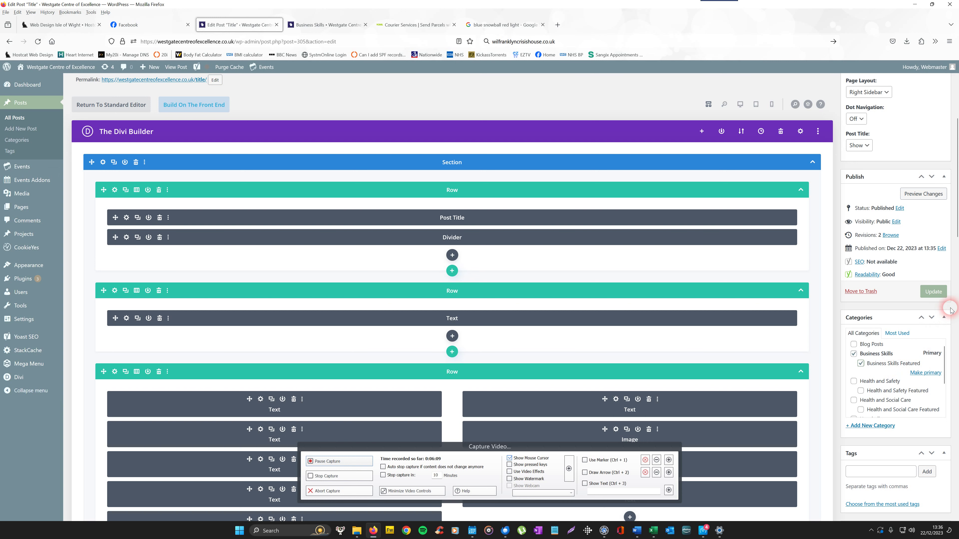
left_click_drag(957, 200, 958, 218)
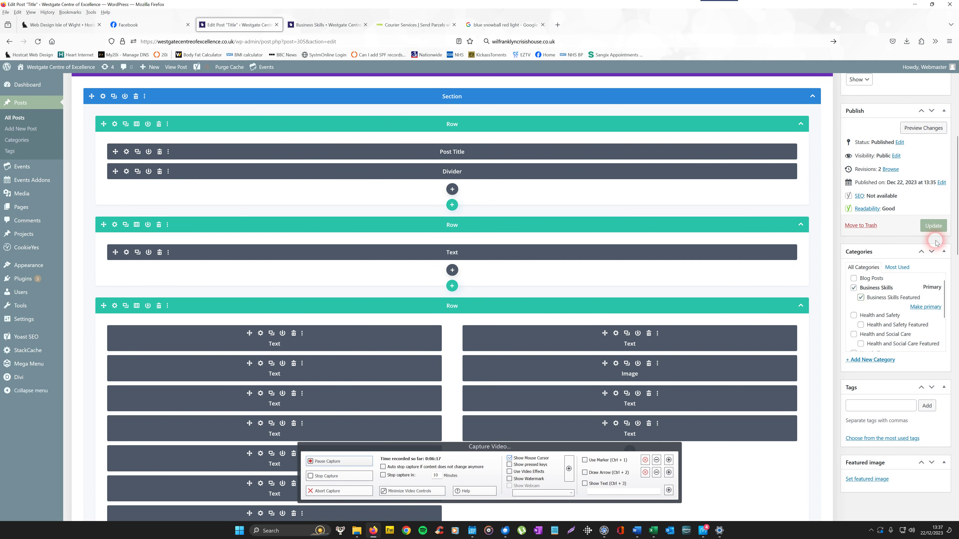
scroll(957, 222, "down", 1)
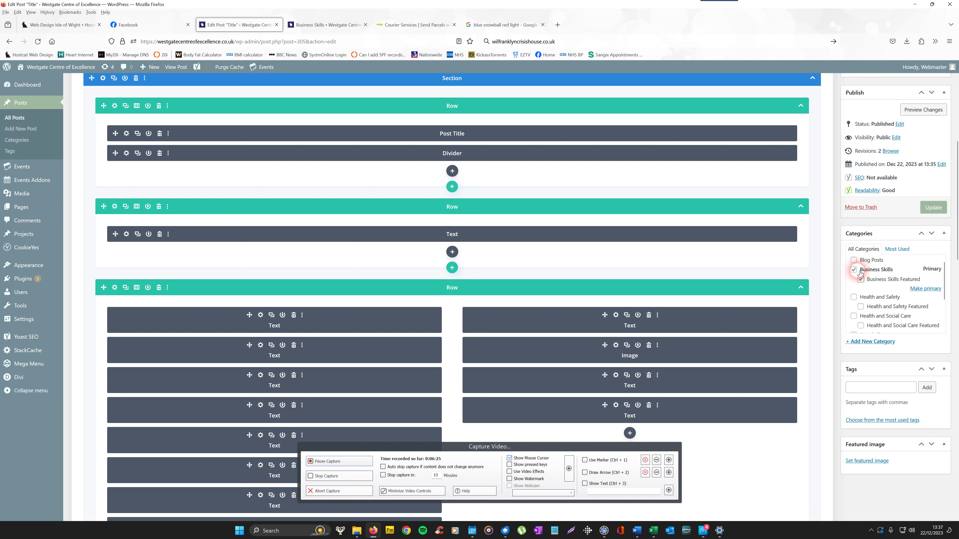
left_click(862, 281)
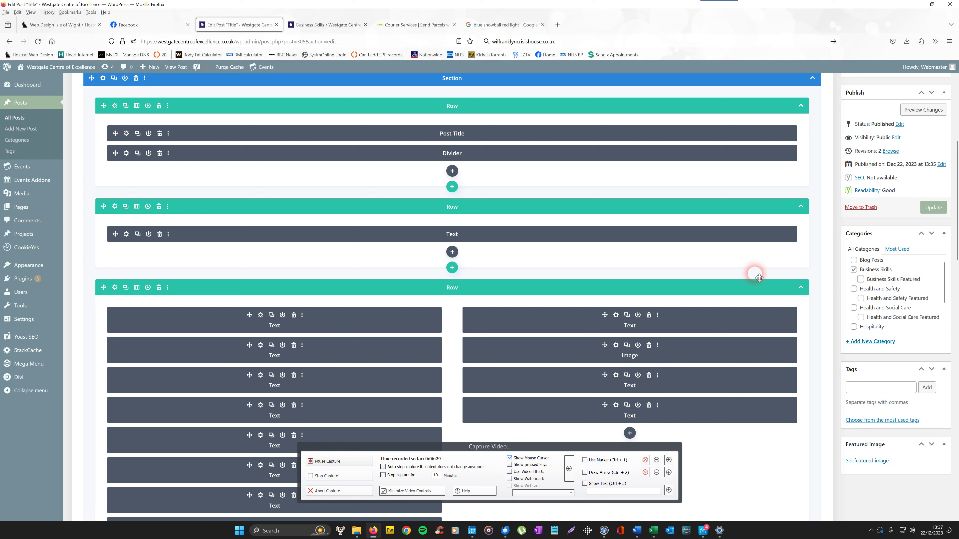
left_click(862, 281)
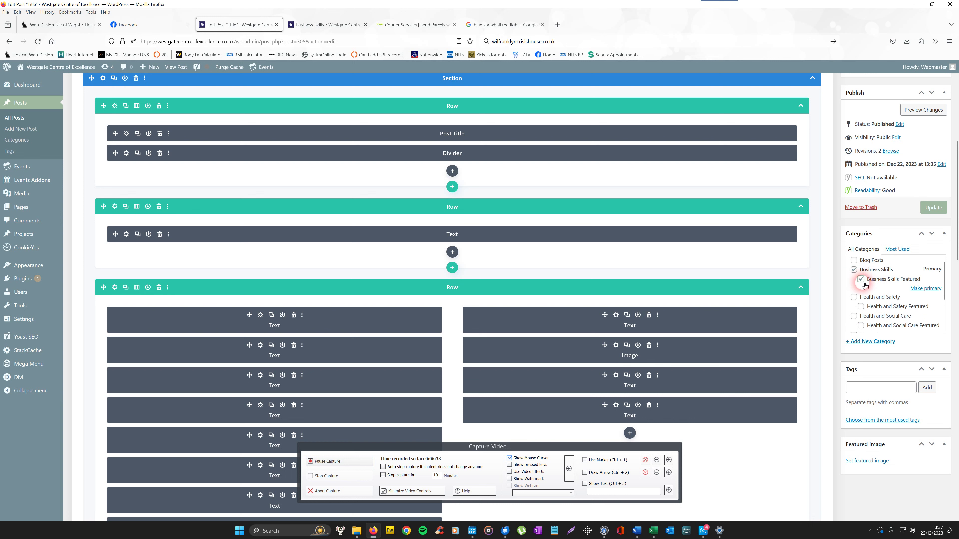
Clear the Business Skills and Business Skills Featured categories and update the post
left_click_drag(956, 237, 957, 196)
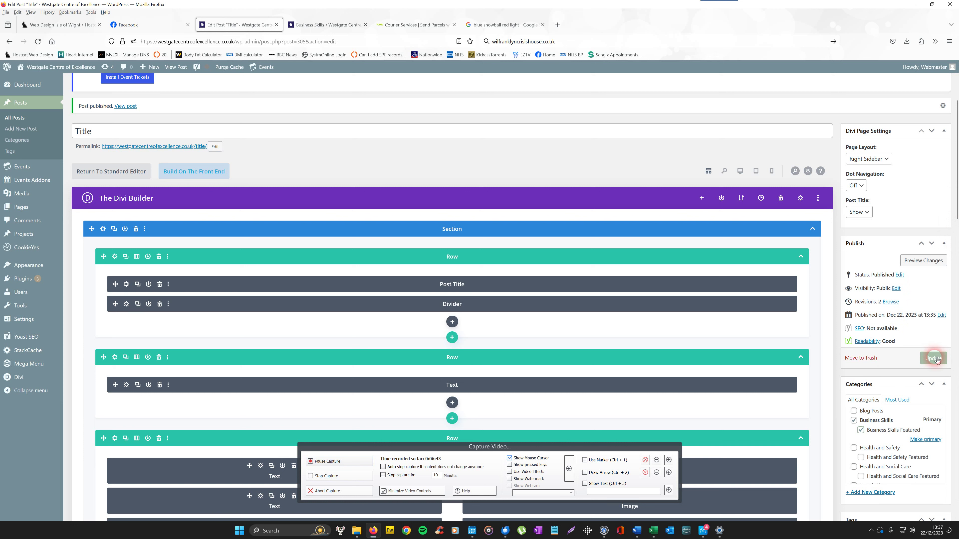
left_click(855, 421)
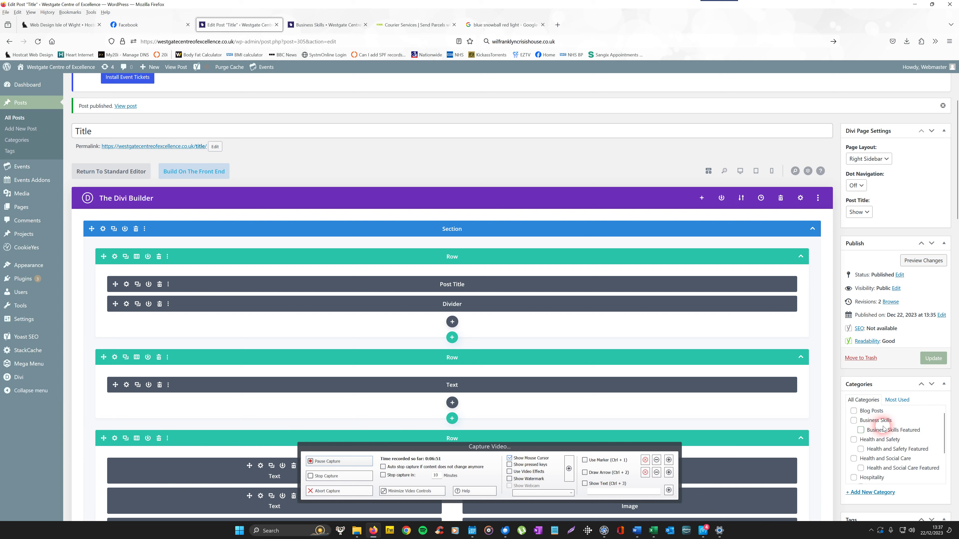
left_click(933, 358)
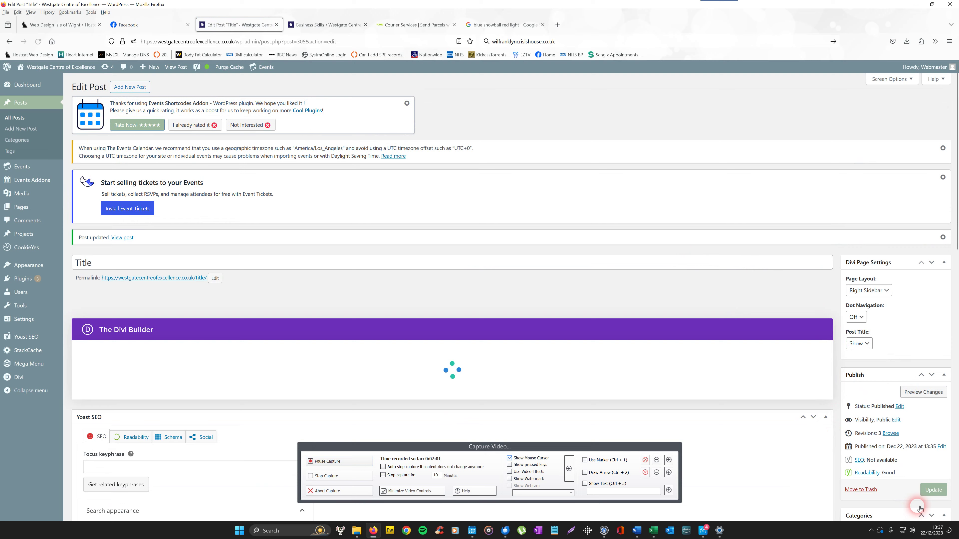
mouse_move(958, 146)
left_mouse_down()
mouse_move(958, 191)
mouse_move(958, 126)
left_mouse_up()
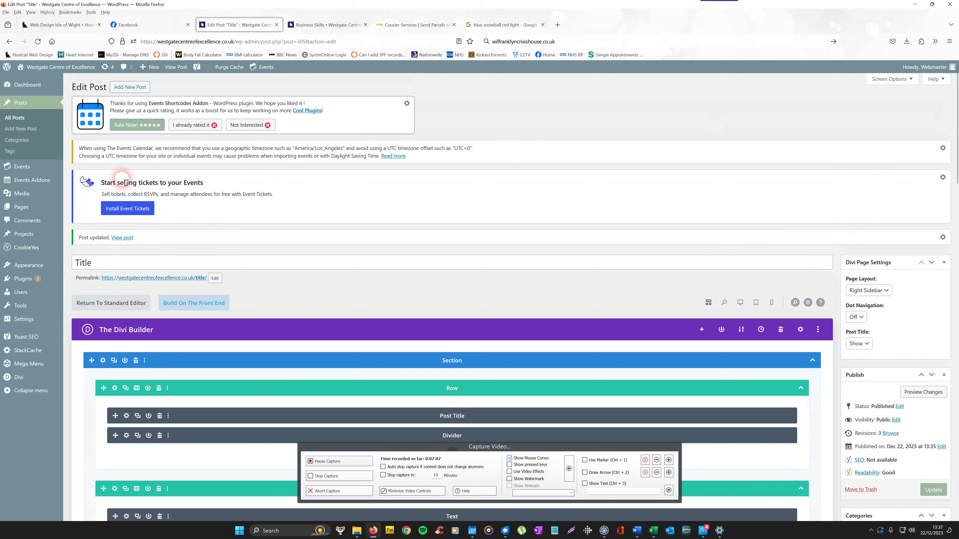
Quick-edit "CPD accredited menopause for managers" from the posts list, review its assigned categories, and update it
left_click(13, 118)
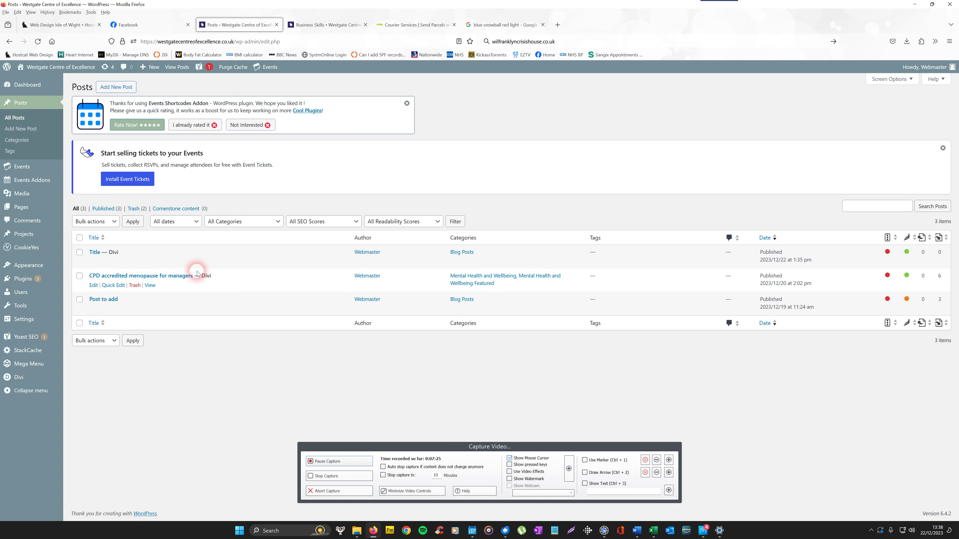
left_click(114, 286)
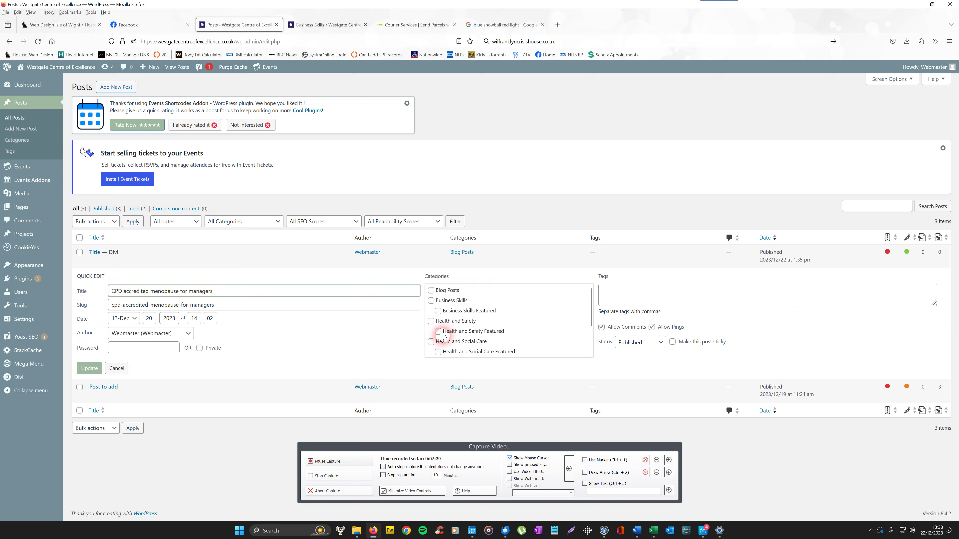
left_click_drag(592, 300, 595, 341)
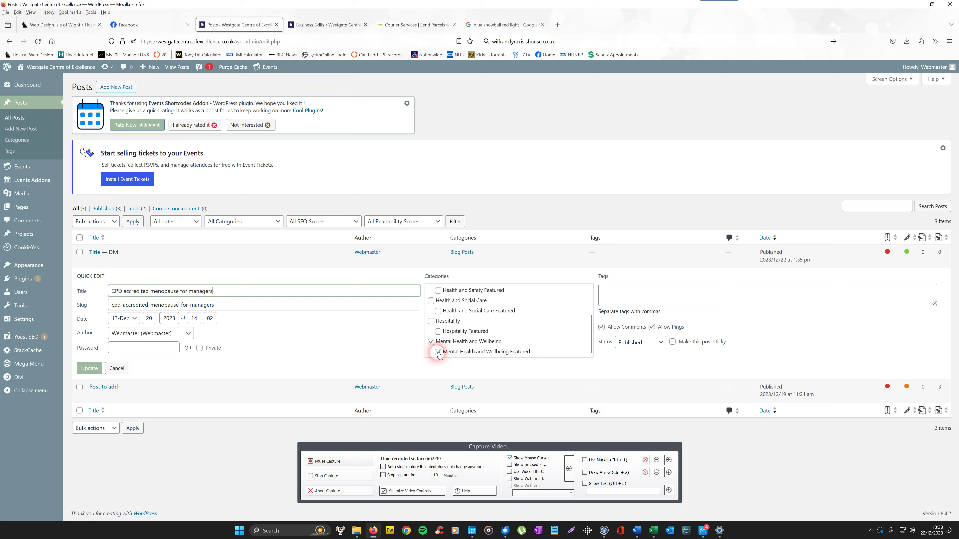
left_click(92, 369)
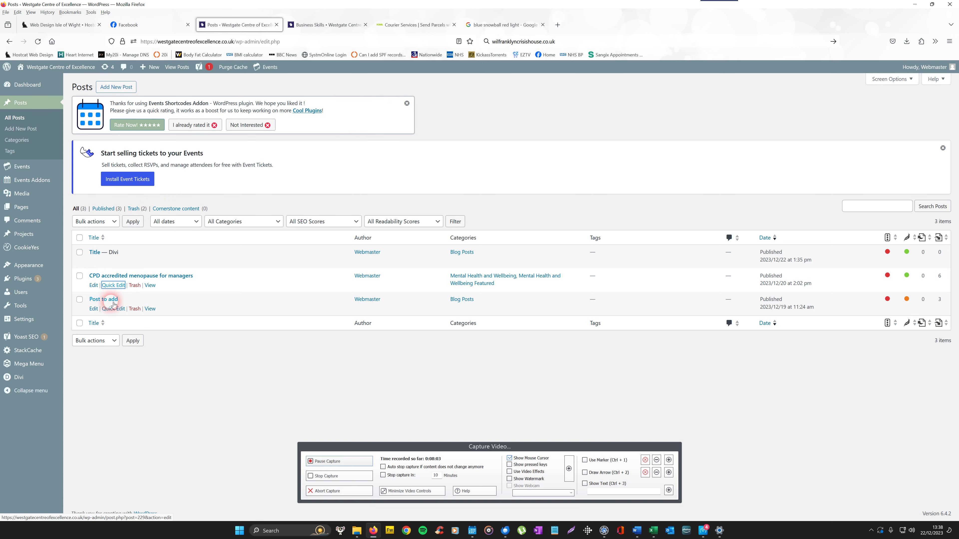
Reopen the post named Title for editing and go to its featured image setting
left_click(95, 252)
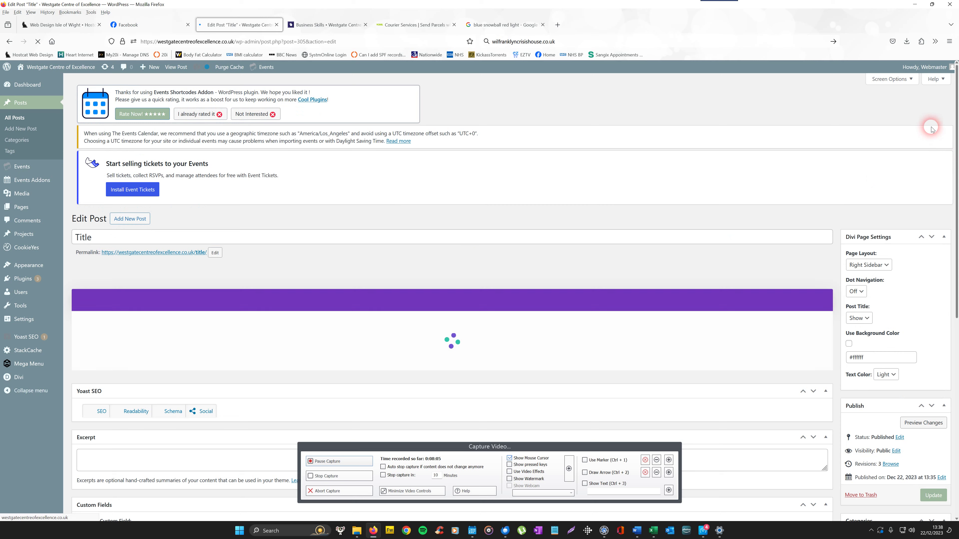
left_click_drag(957, 75, 942, 304)
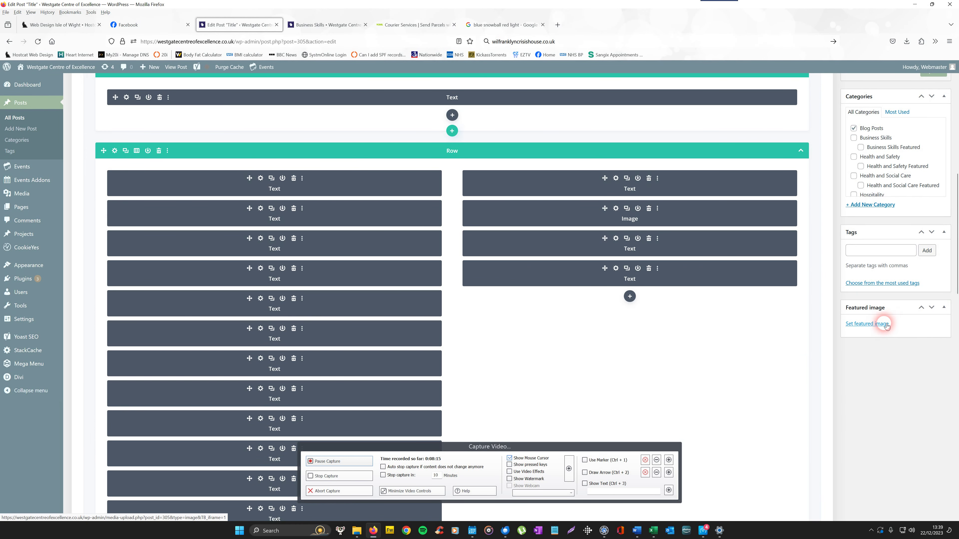
Open the site's Mental Health and Wellbeing course page and examine the images in its Featured Course and All Courses sections
left_click(330, 24)
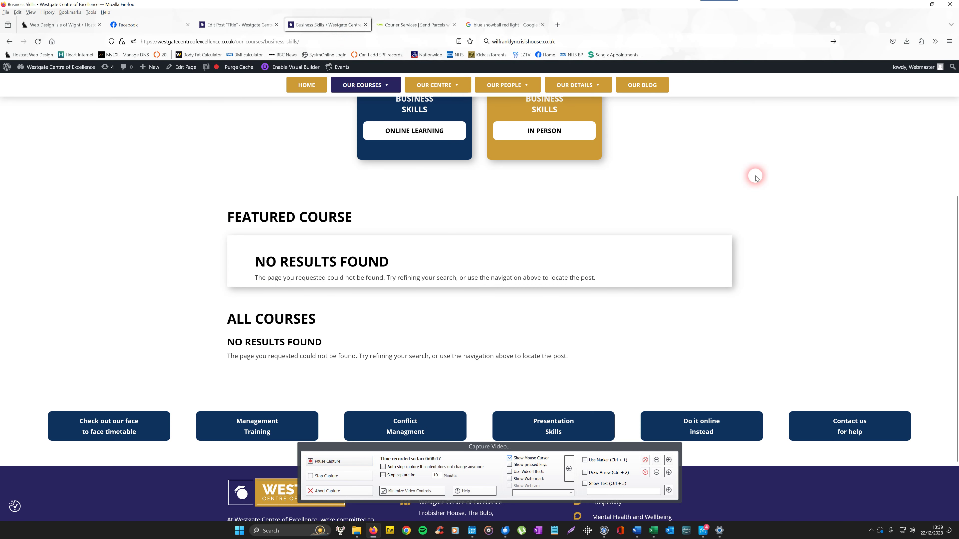
left_click_drag(954, 292, 955, 307)
left_click(954, 293)
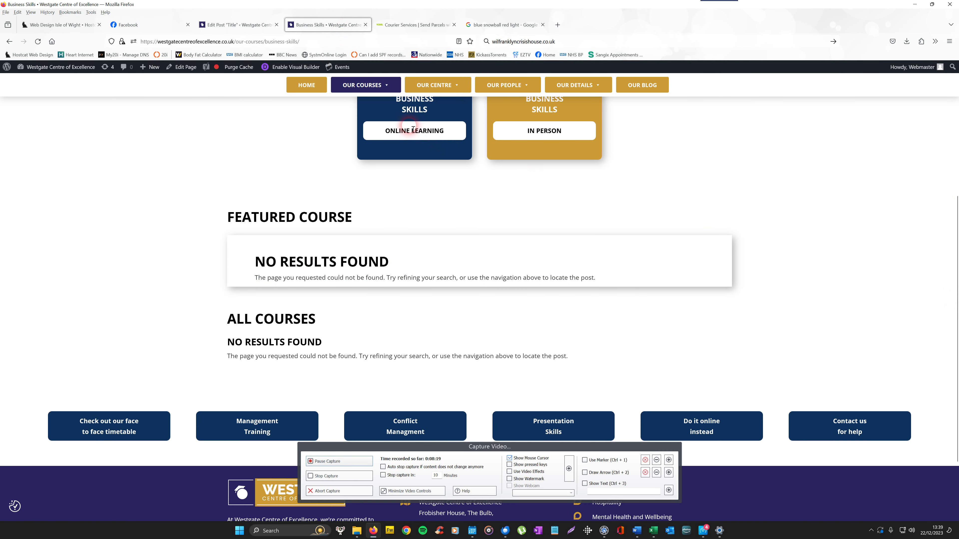
mouse_move(378, 89)
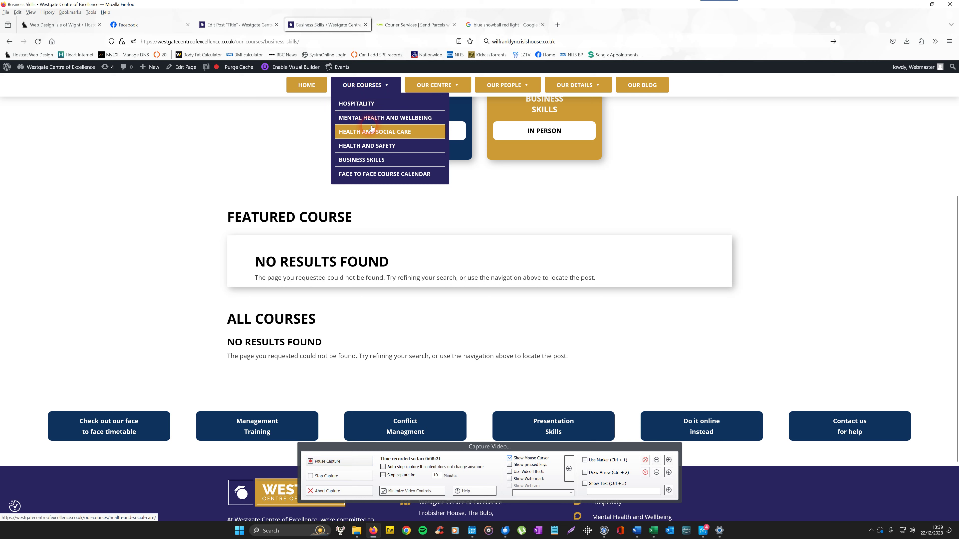
left_click(373, 120)
scroll(955, 234, "down", 6)
scroll(956, 251, "down", 5)
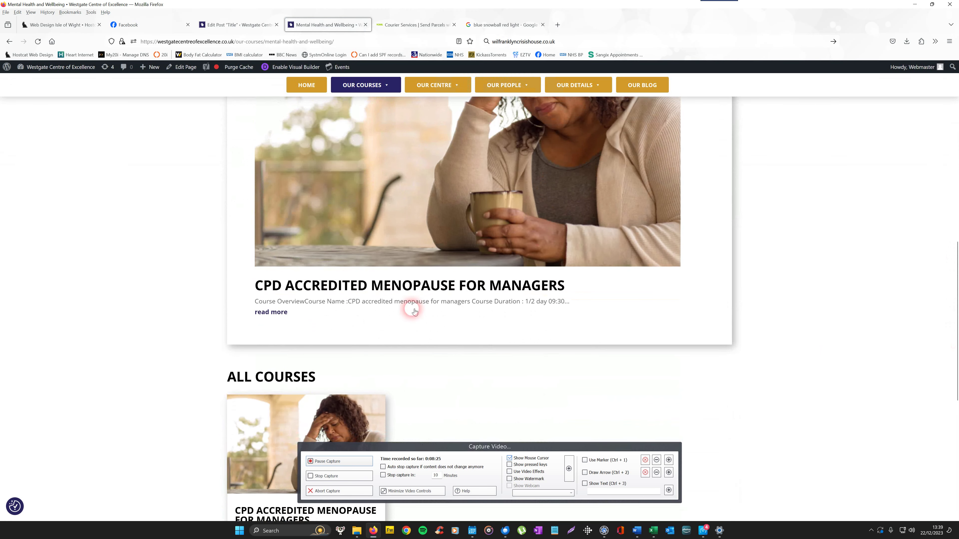
scroll(955, 287, "down", 5)
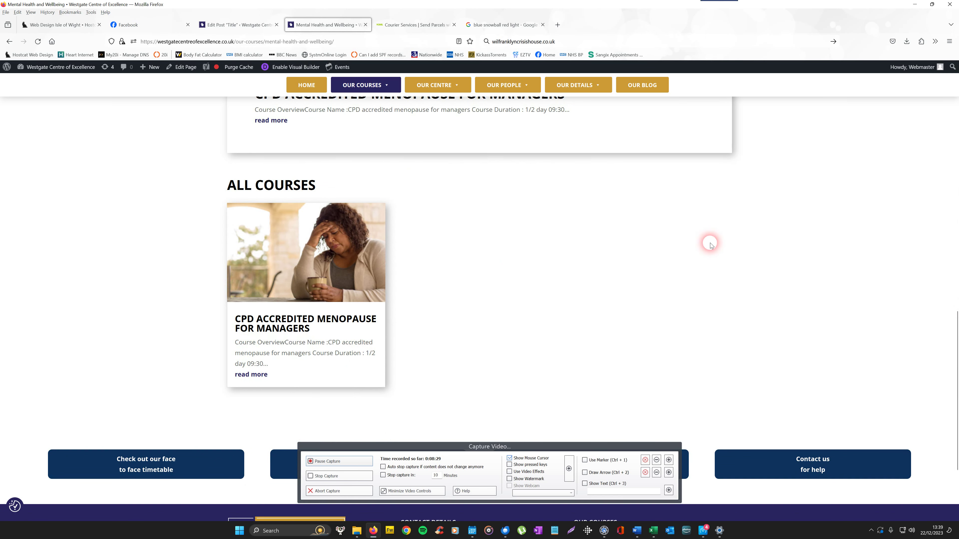
left_click_drag(956, 346, 957, 204)
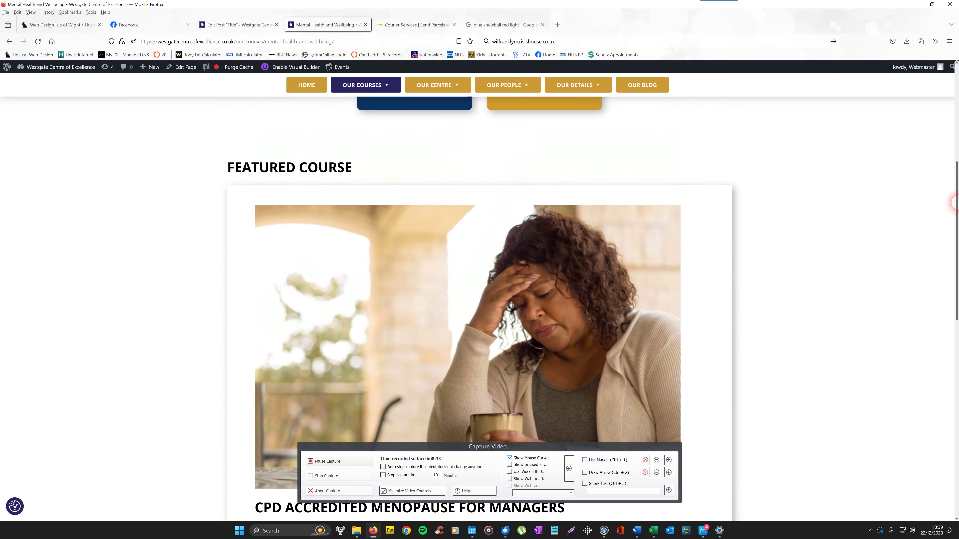
Set the building image The-Bulb.jpg from the media library as the featured image of the post named Title and update the post
left_click(232, 26)
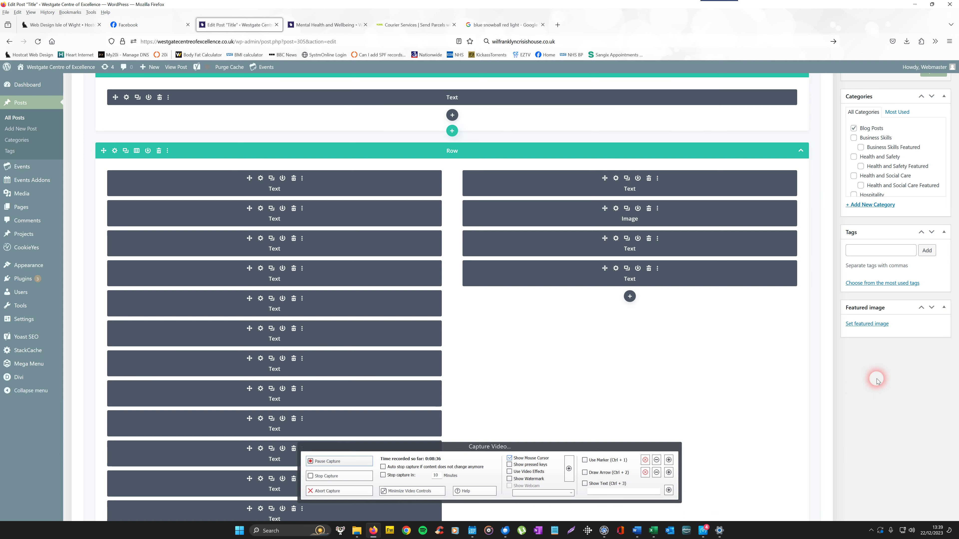
left_click(873, 326)
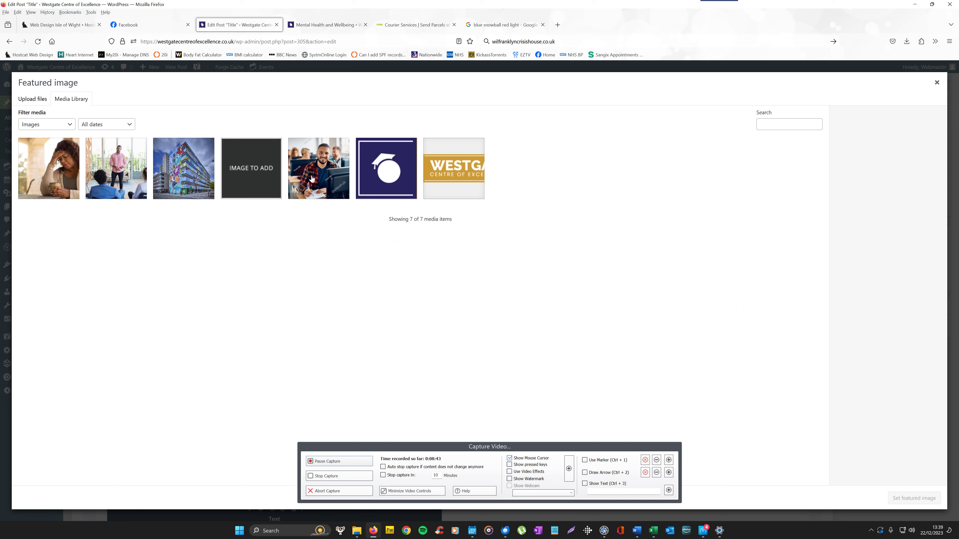
left_click(33, 99)
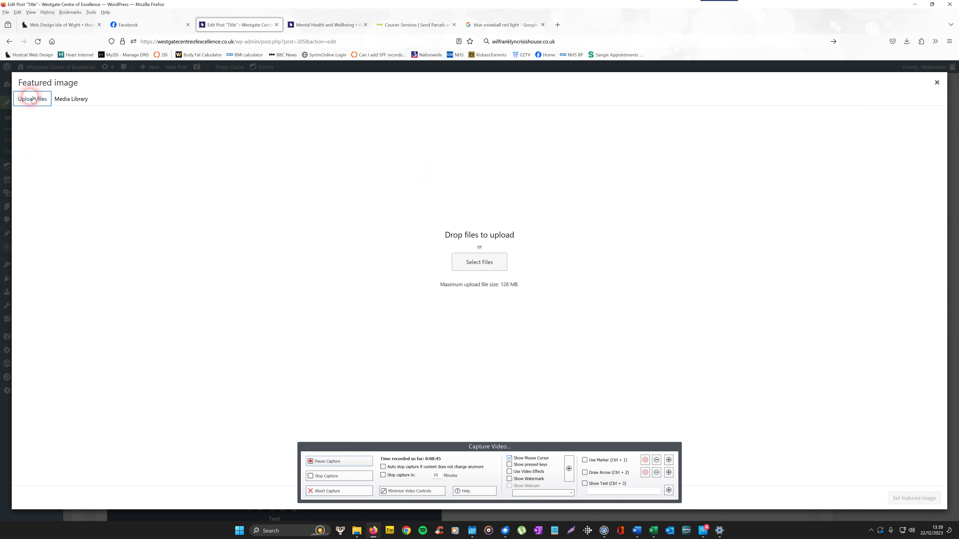
left_click(70, 99)
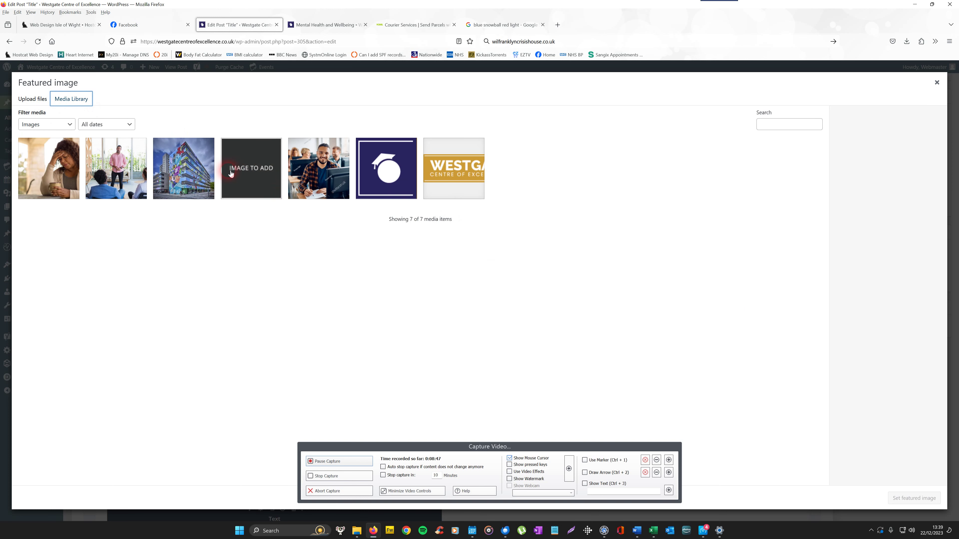
left_click(209, 171)
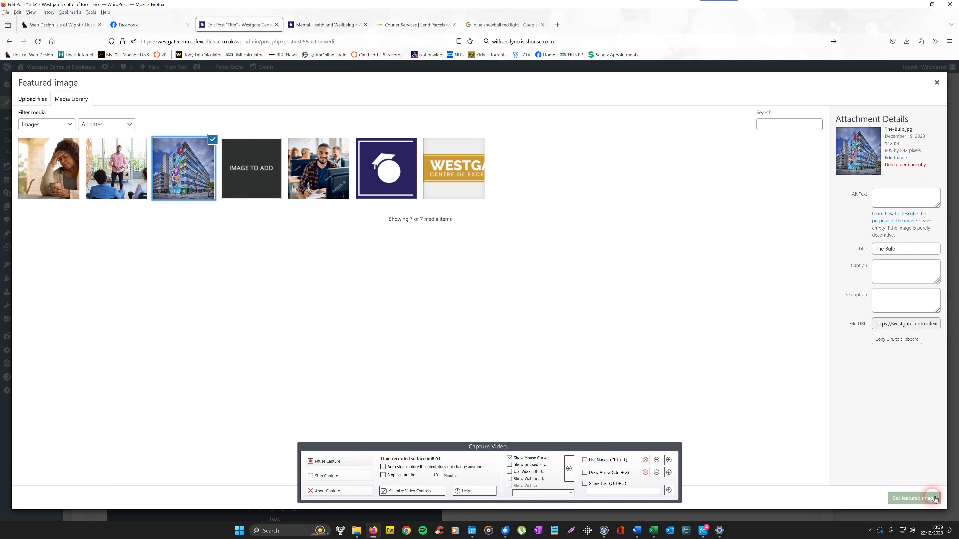
left_click(914, 500)
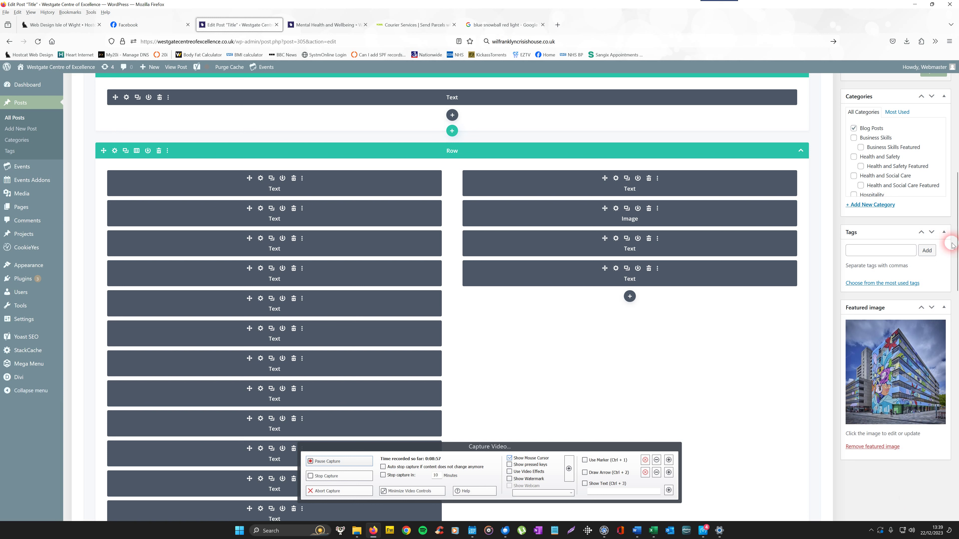
left_click_drag(956, 269, 957, 206)
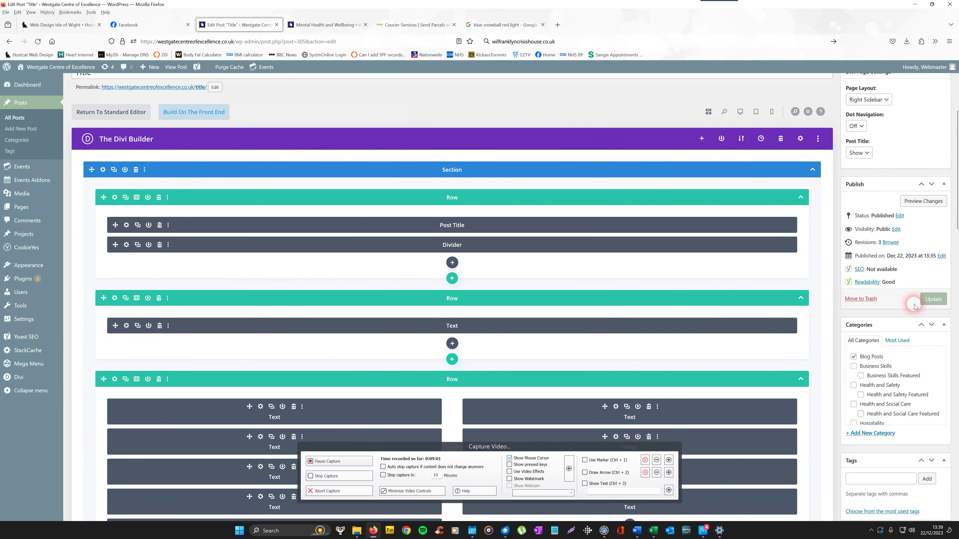
left_click(934, 299)
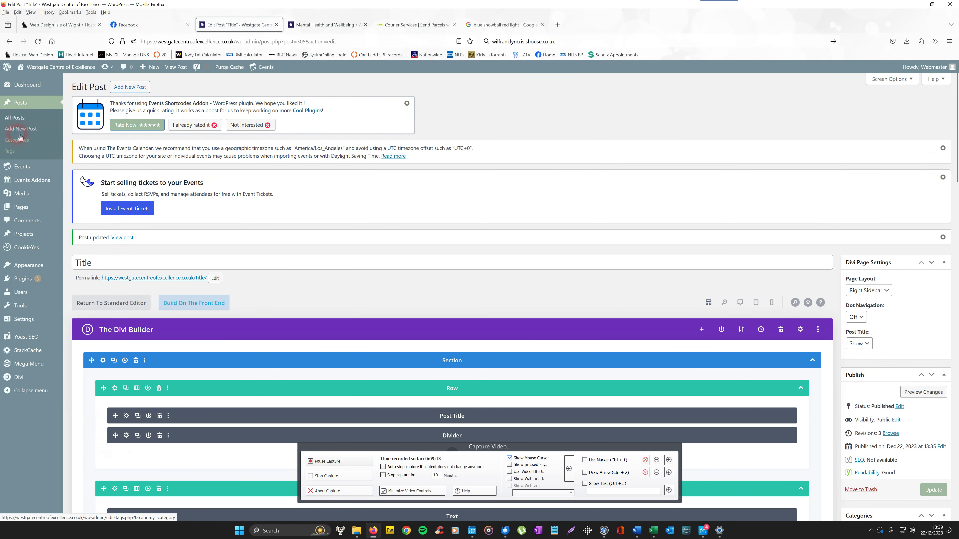
Move the post named Title to the trash from the posts list and start a new post
left_click(42, 120)
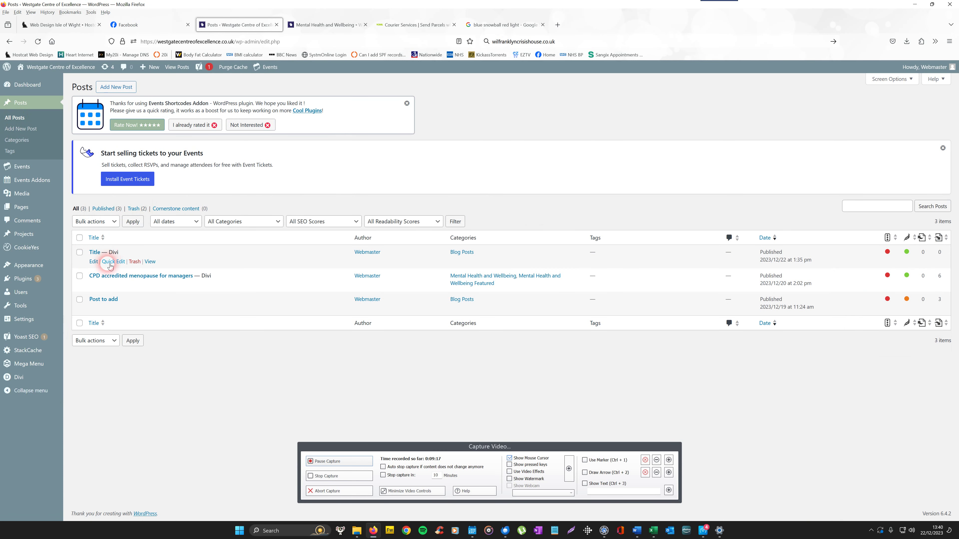
left_click(134, 262)
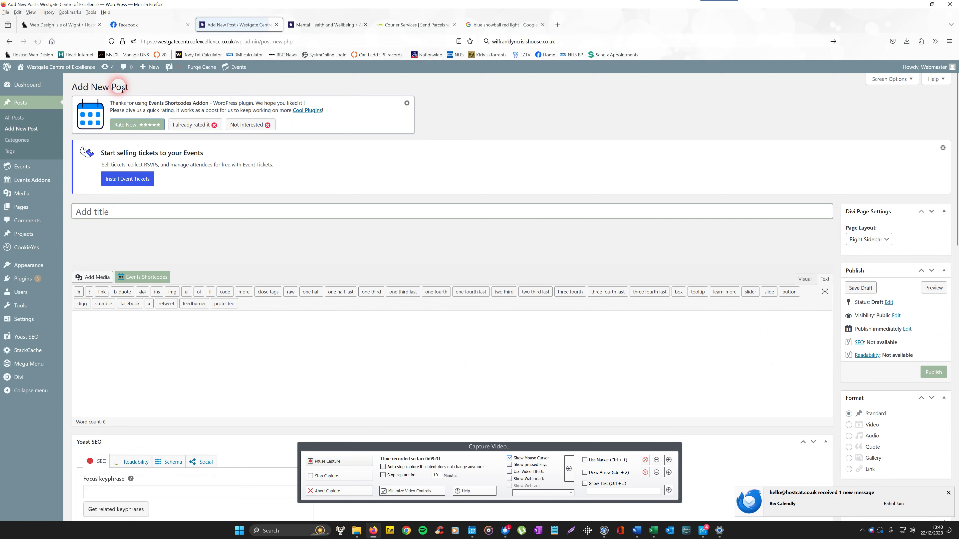
Review the blank post's title field, category choices, featured image setting and publish options
left_click(106, 220)
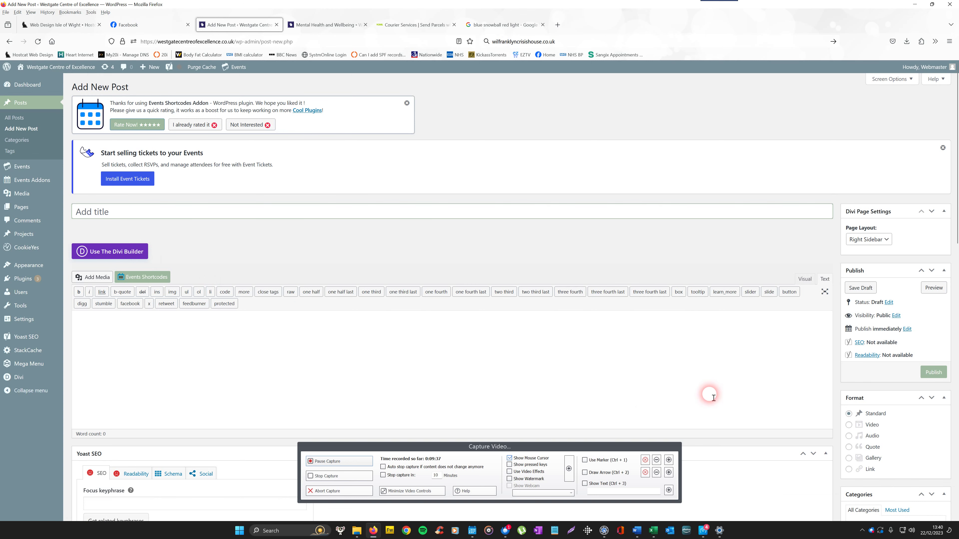
scroll(953, 87, "down", 10)
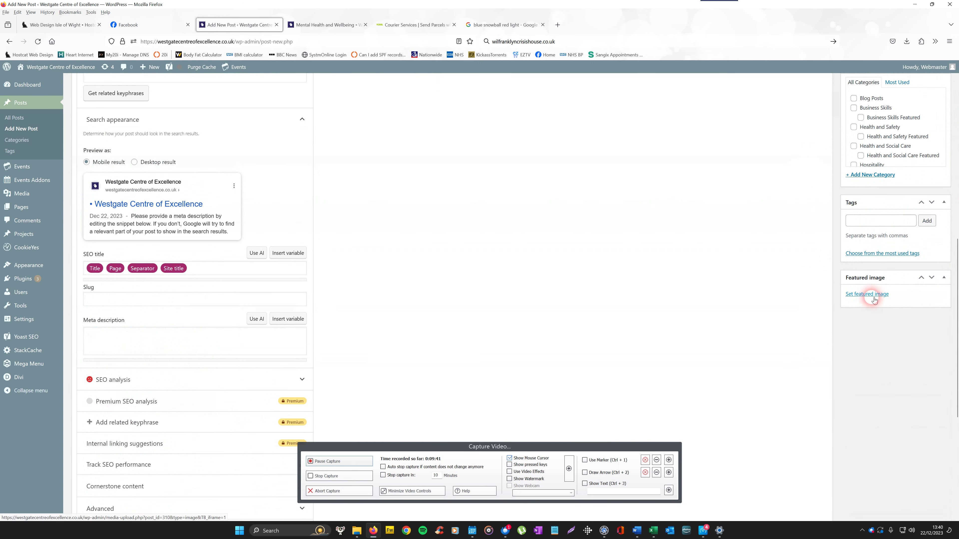
scroll(956, 277, "up", 5)
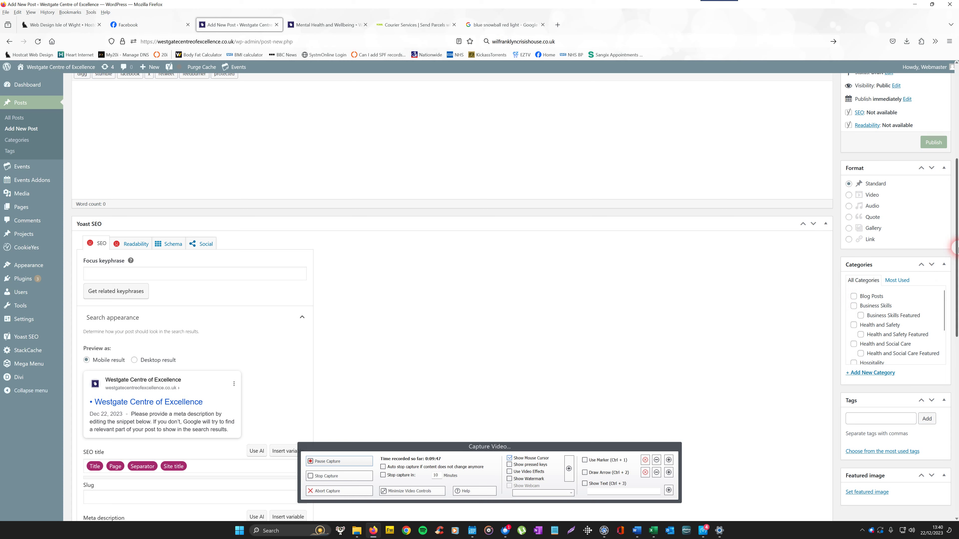
scroll(955, 246, "up", 5)
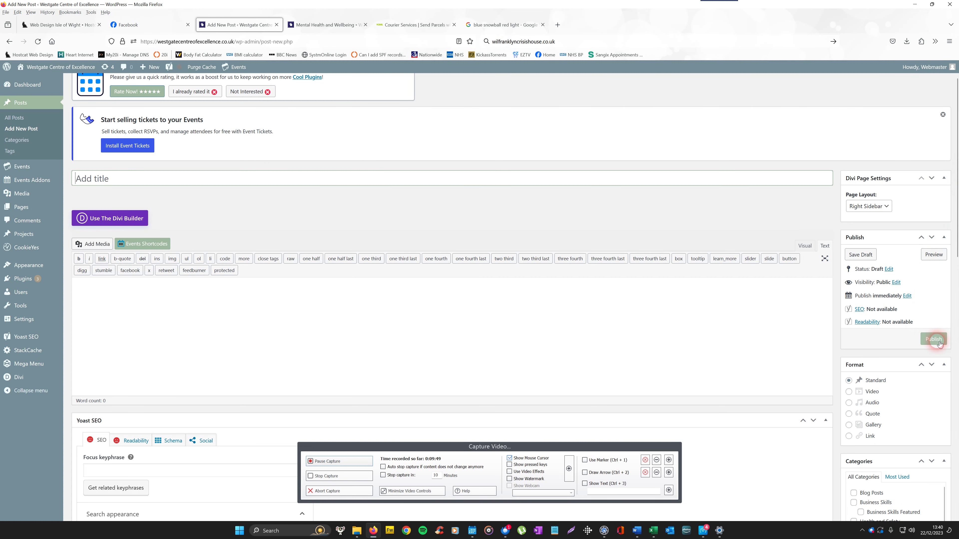